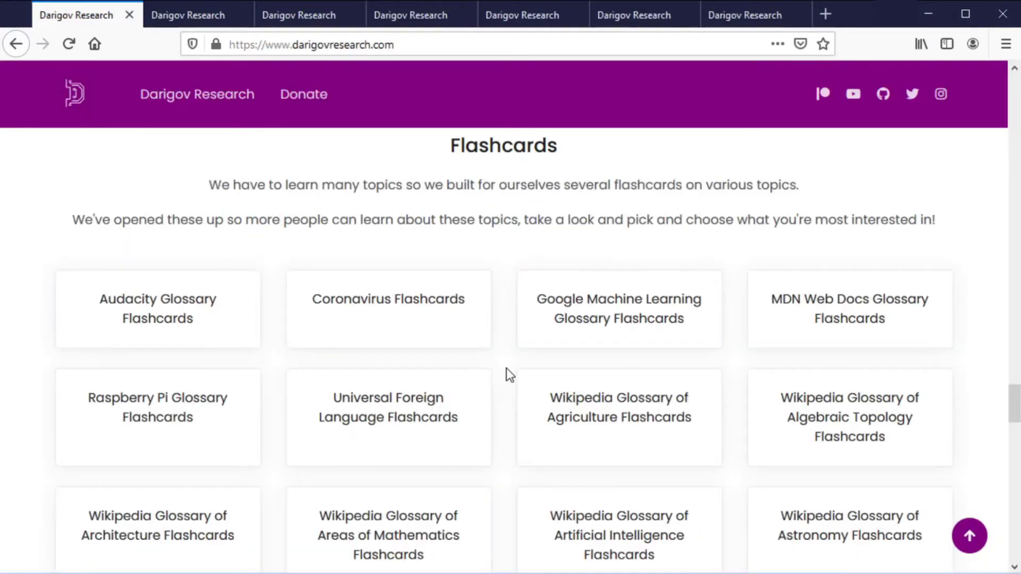
scroll(506, 368, "down", 2)
scroll(506, 367, "down", 2)
scroll(506, 368, "down", 3)
scroll(506, 368, "down", 1)
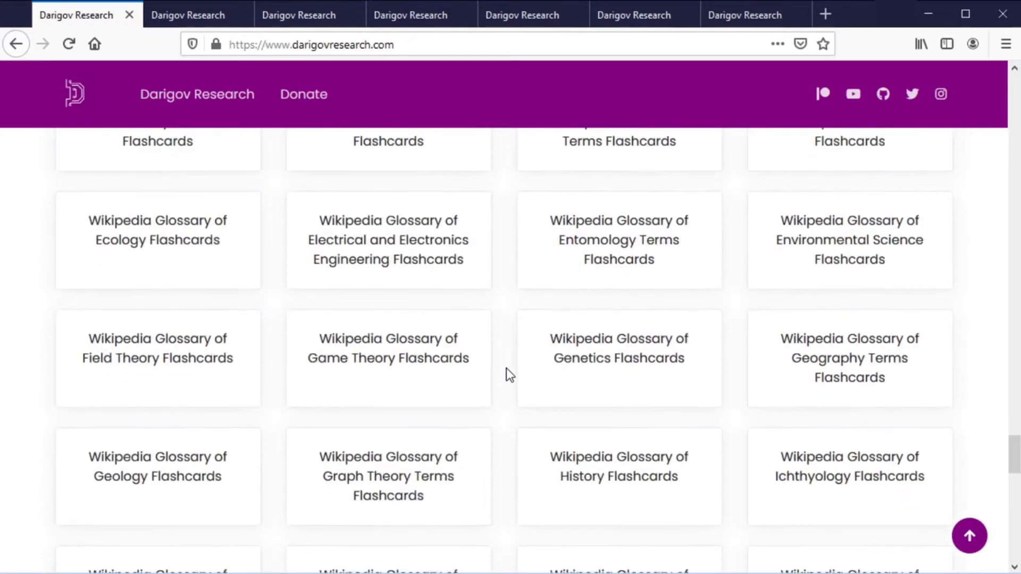
Step: Browse the Machine Learning, Electronics, Mathematics, History and Foreign Language flashcard pages, then return to the collections grid
left_click(217, 24)
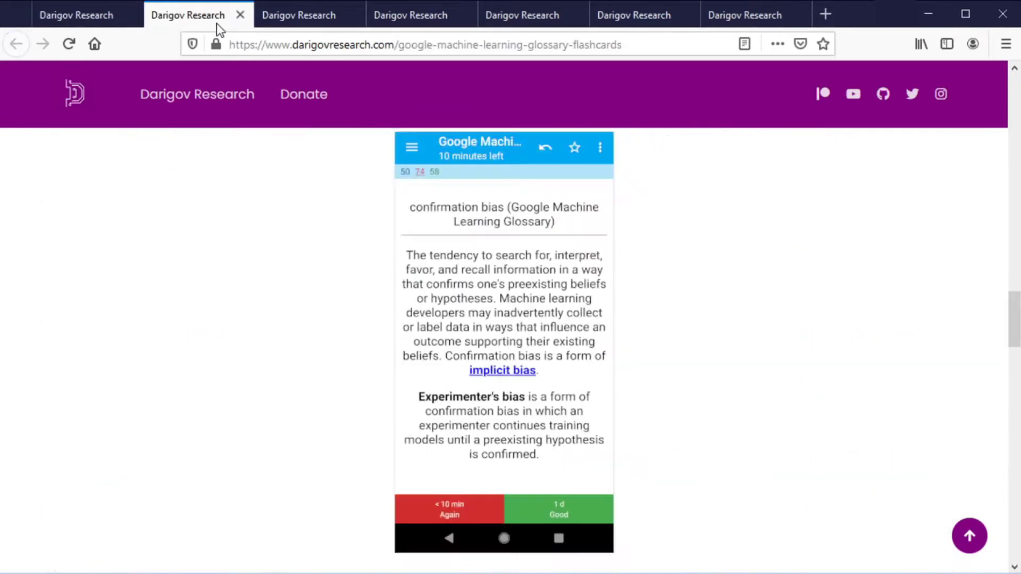
left_click(309, 12)
left_click(419, 12)
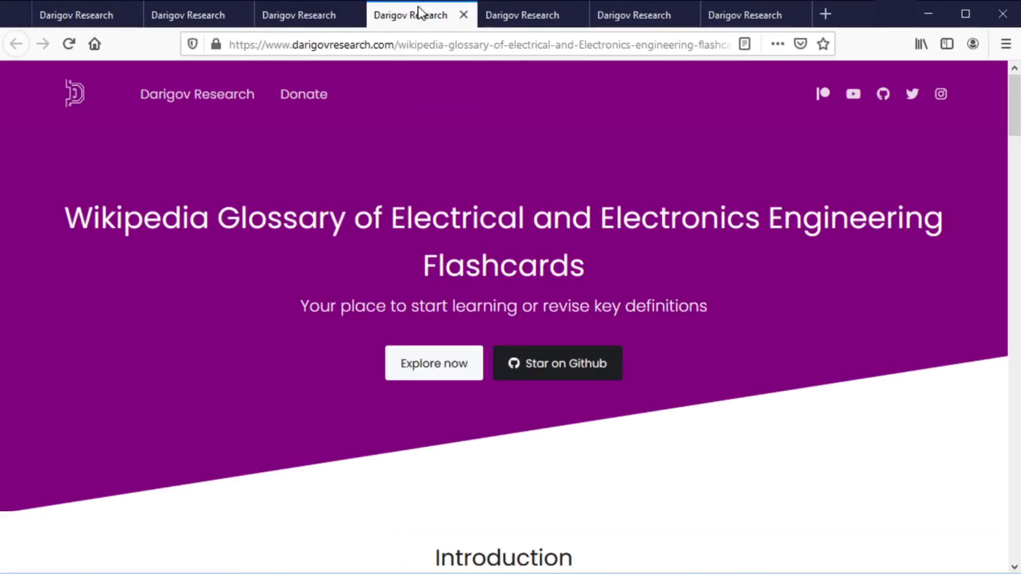
left_click(520, 11)
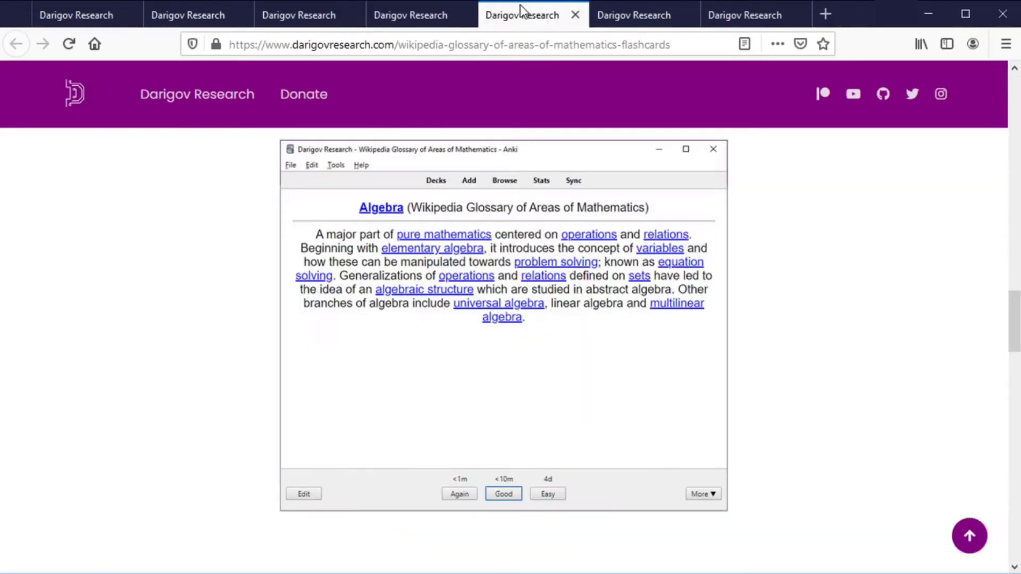
left_click(641, 15)
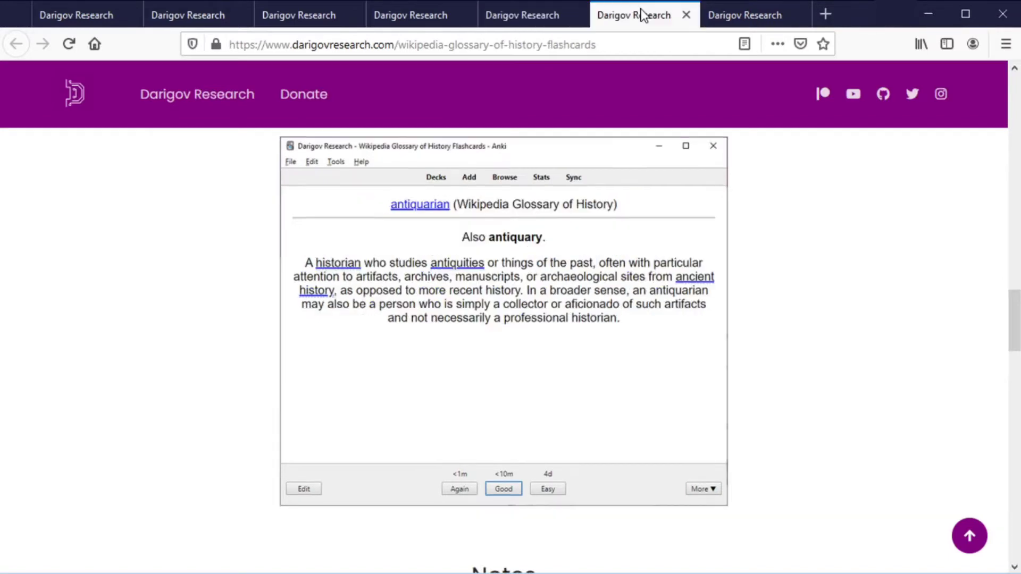
left_click(742, 9)
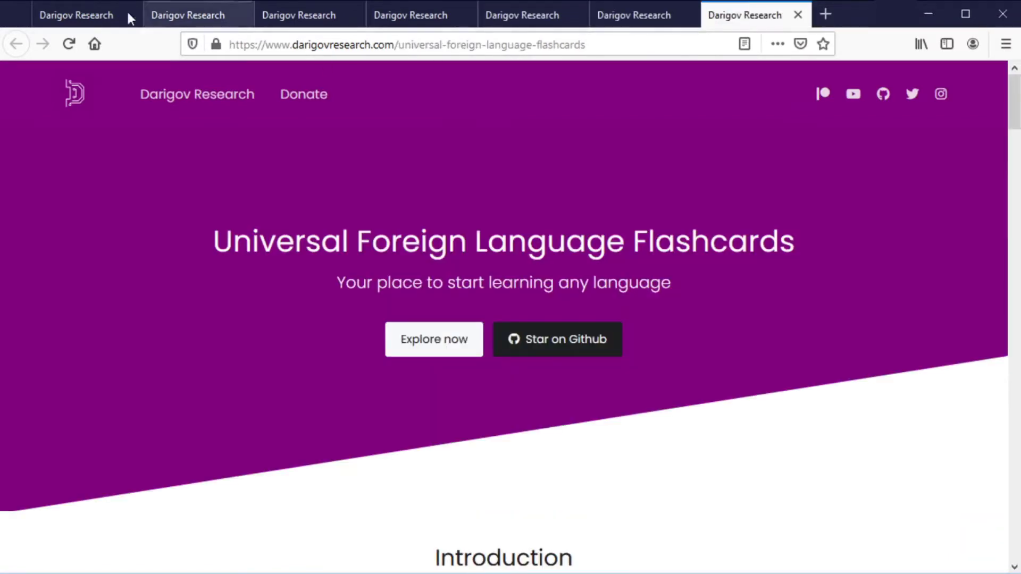
left_click(102, 12)
scroll(203, 172, "down", 1)
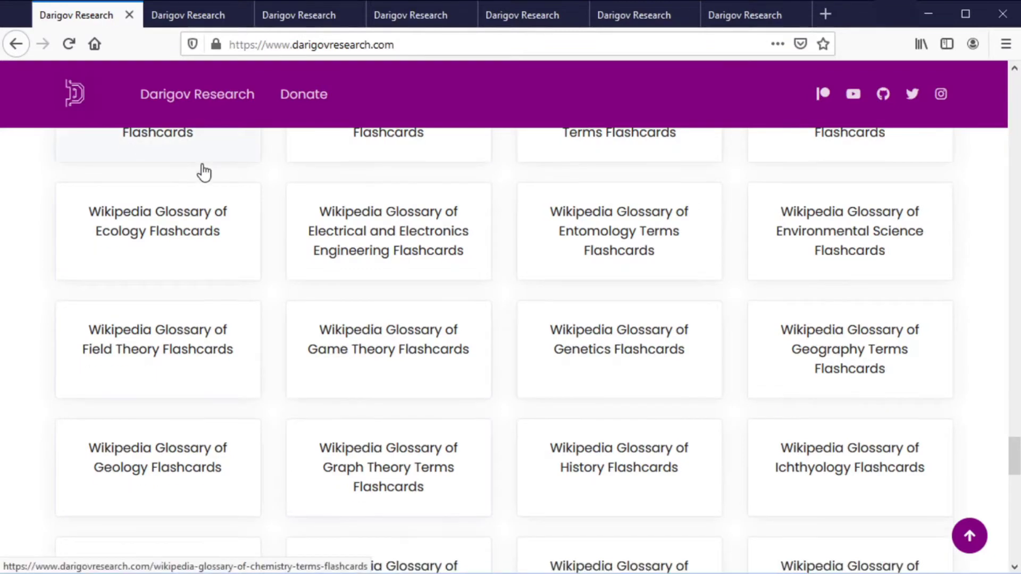
scroll(204, 172, "down", 4)
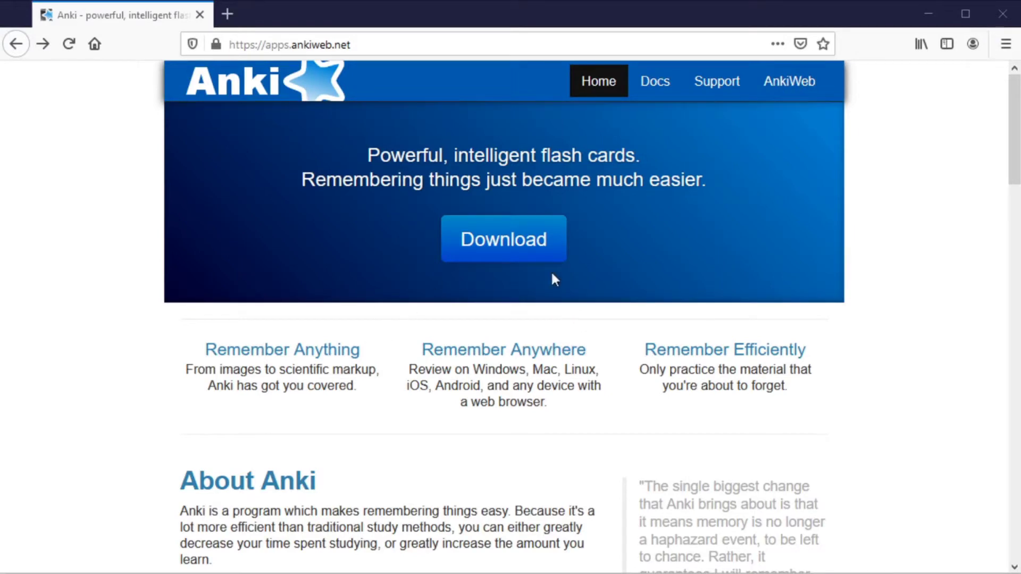
Step: View the Mac, Linux, Windows and iPhone/Android download options and the AnkiMobile store page
left_click(530, 246)
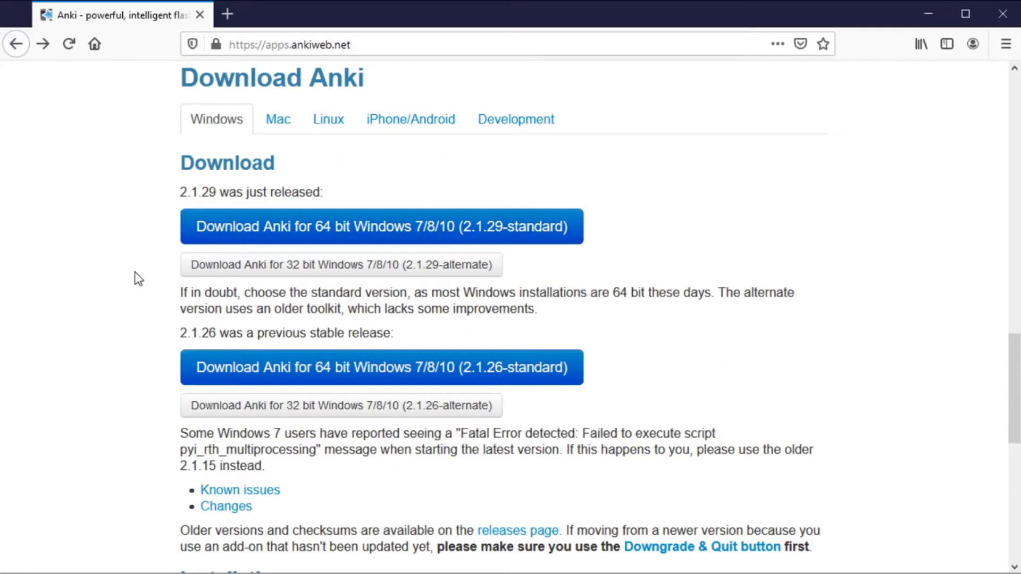
left_click(284, 129)
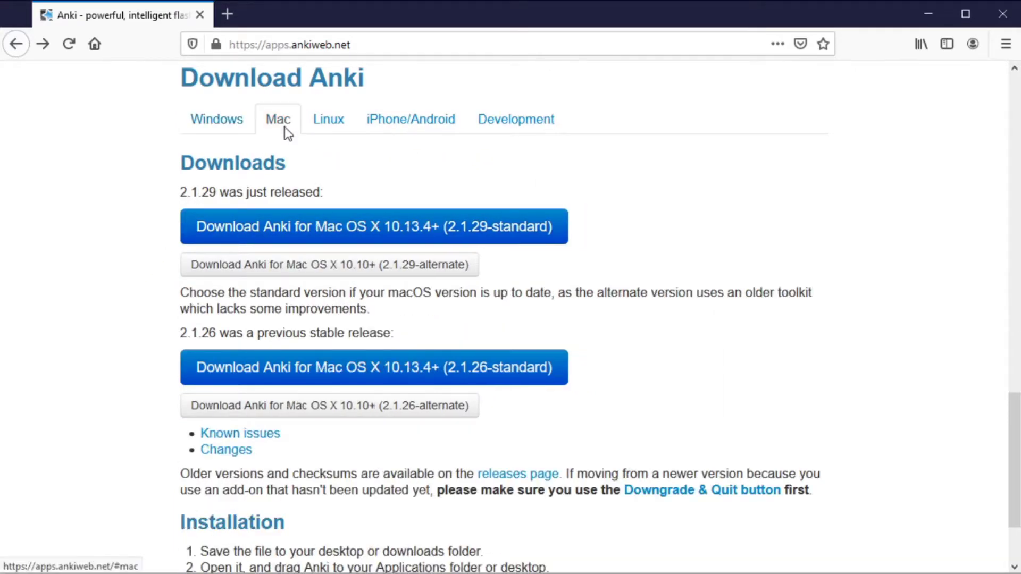
left_click(334, 121)
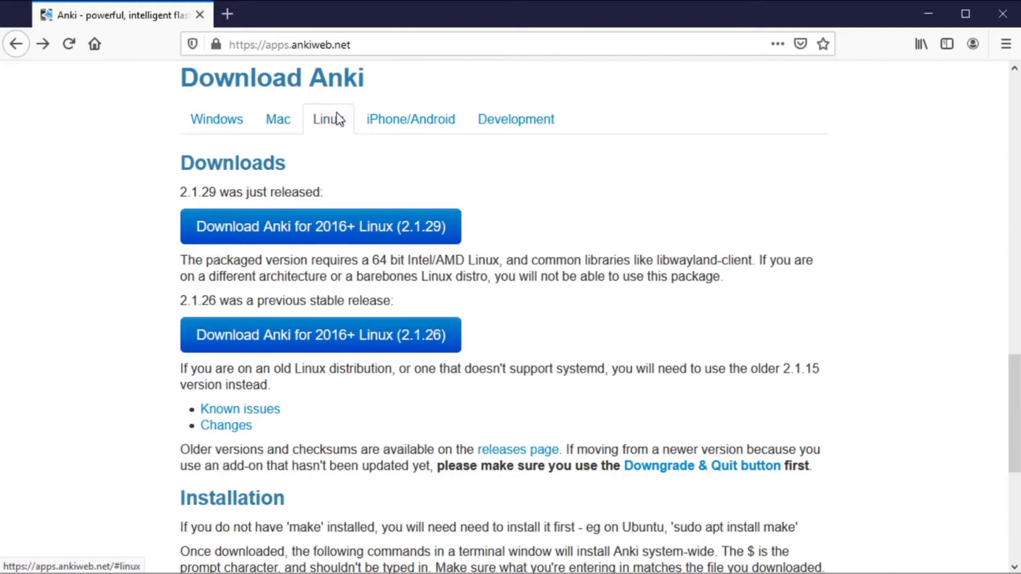
left_click(229, 119)
left_click(371, 119)
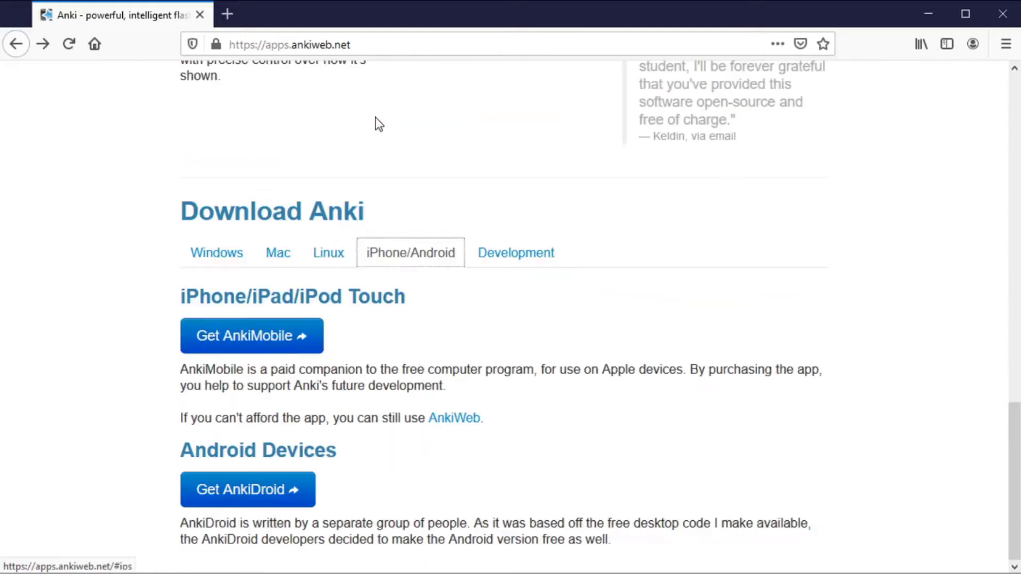
left_click(264, 331)
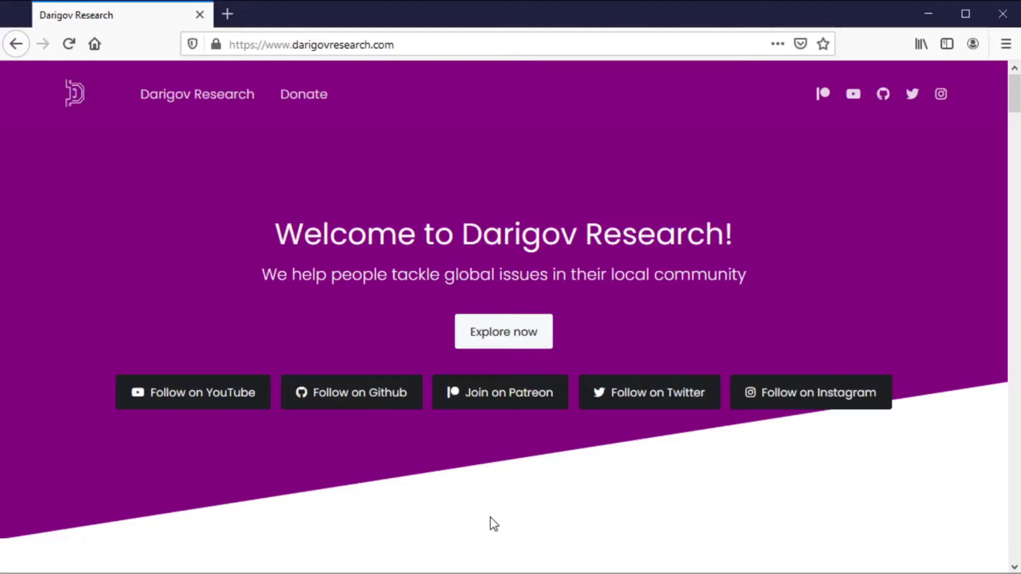
Step: Navigate via Open Source Education to the Google Machine Learning flashcards introduction
left_click(511, 332)
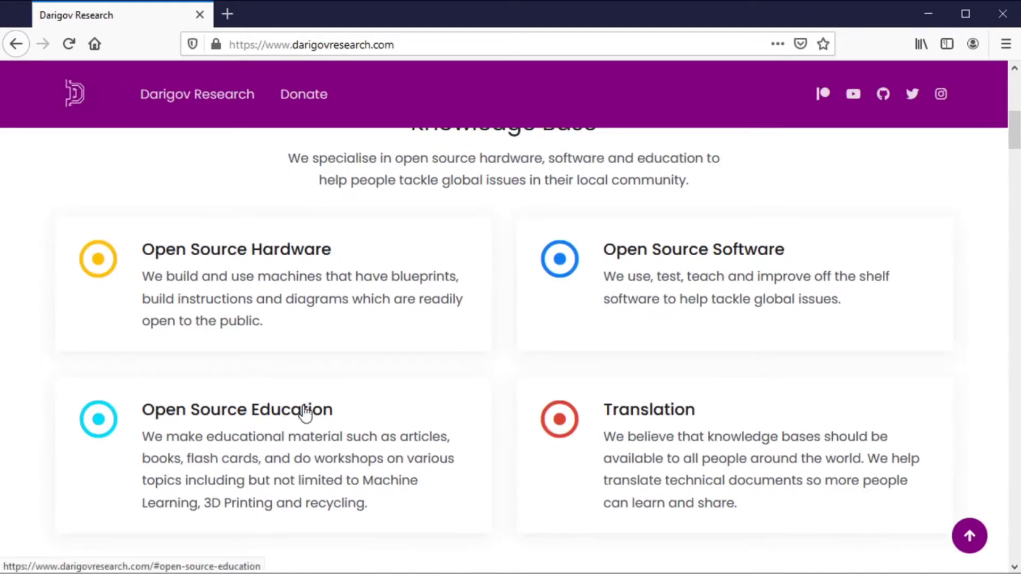
left_click(276, 418)
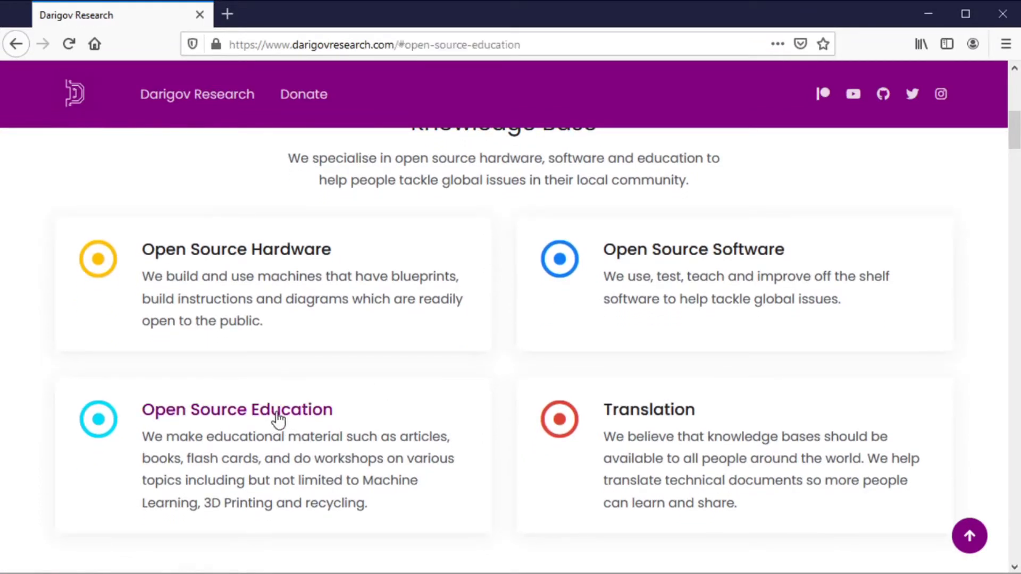
scroll(277, 410, "down", 5)
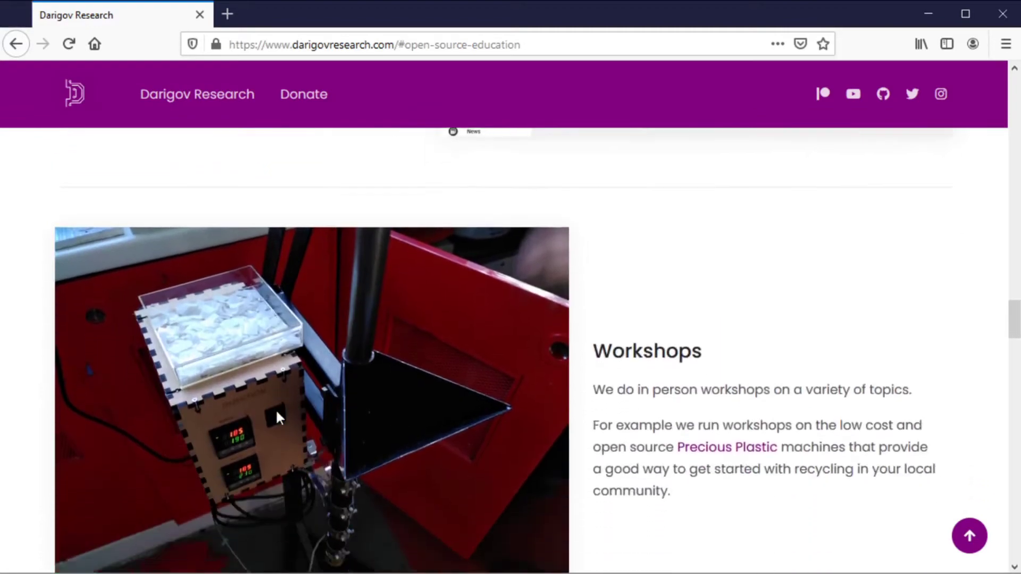
scroll(276, 418, "down", 3)
scroll(277, 417, "down", 5)
scroll(277, 419, "down", 3)
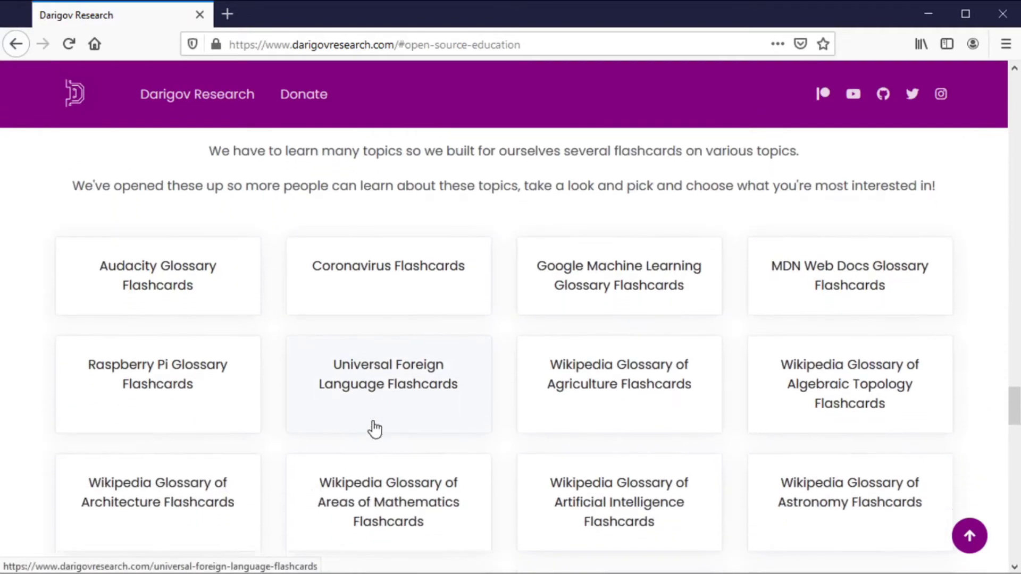
scroll(374, 429, "down", 2)
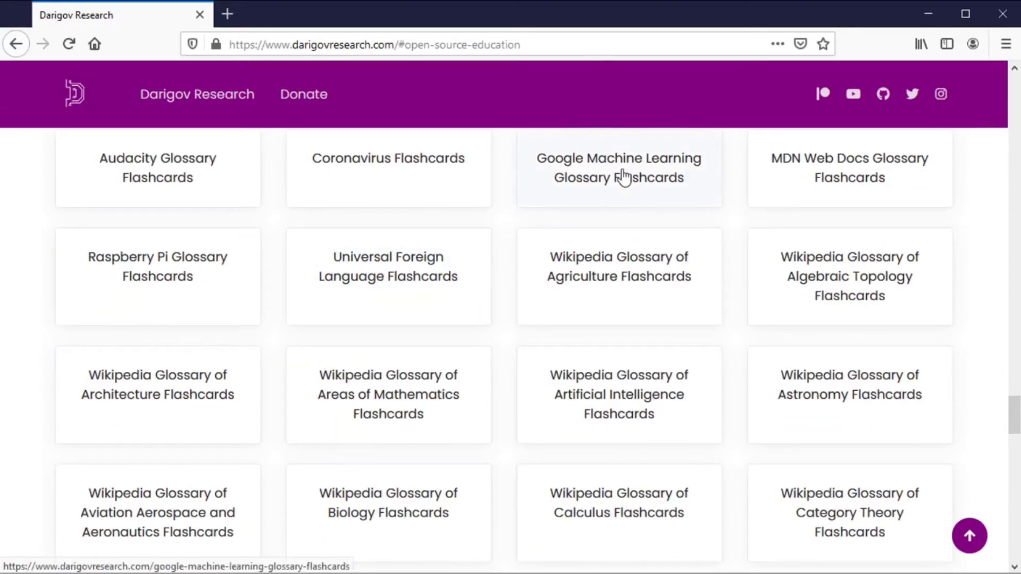
left_click(622, 176)
left_click(452, 340)
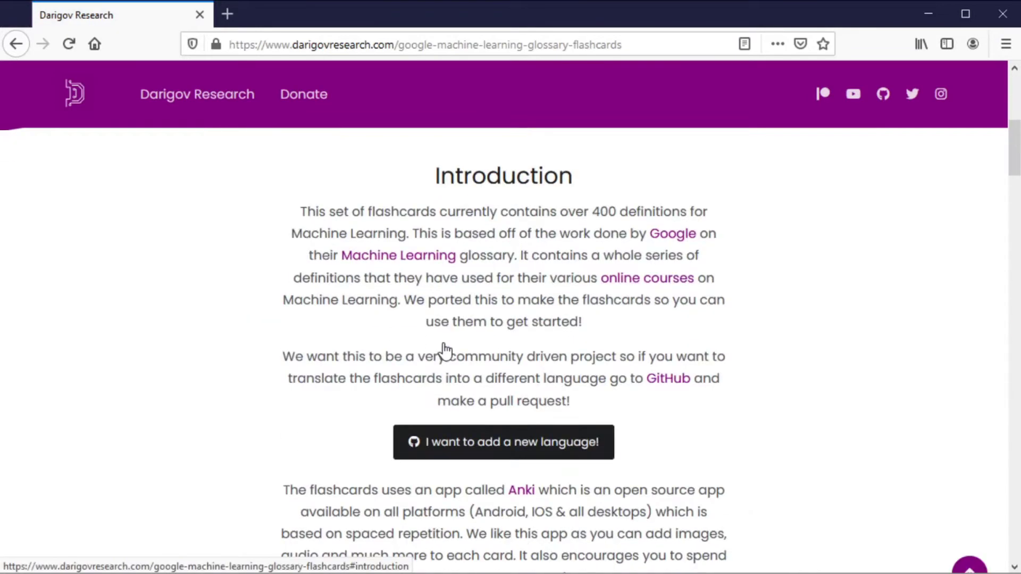
scroll(444, 349, "down", 3)
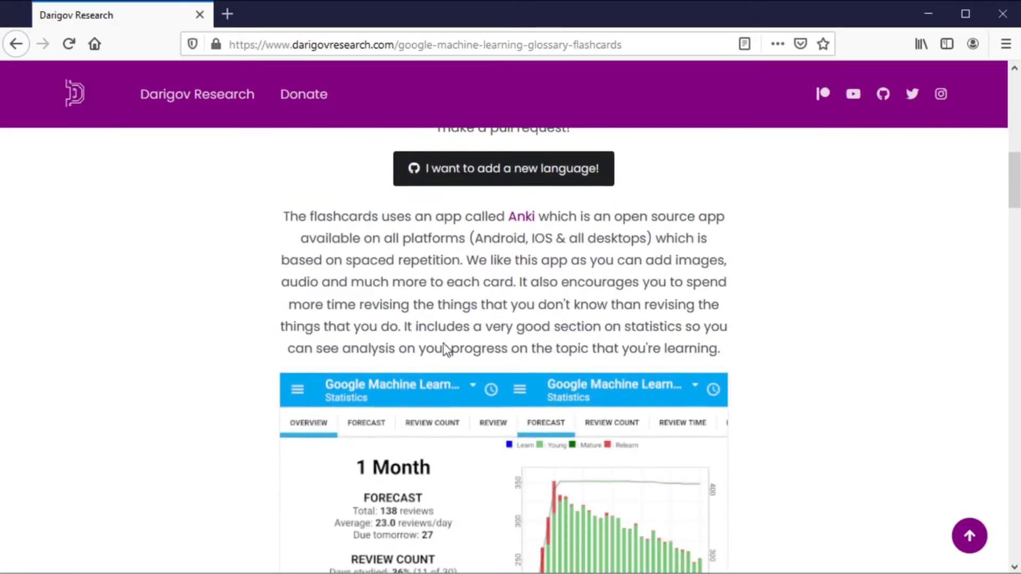
scroll(444, 349, "down", 5)
scroll(444, 349, "down", 3)
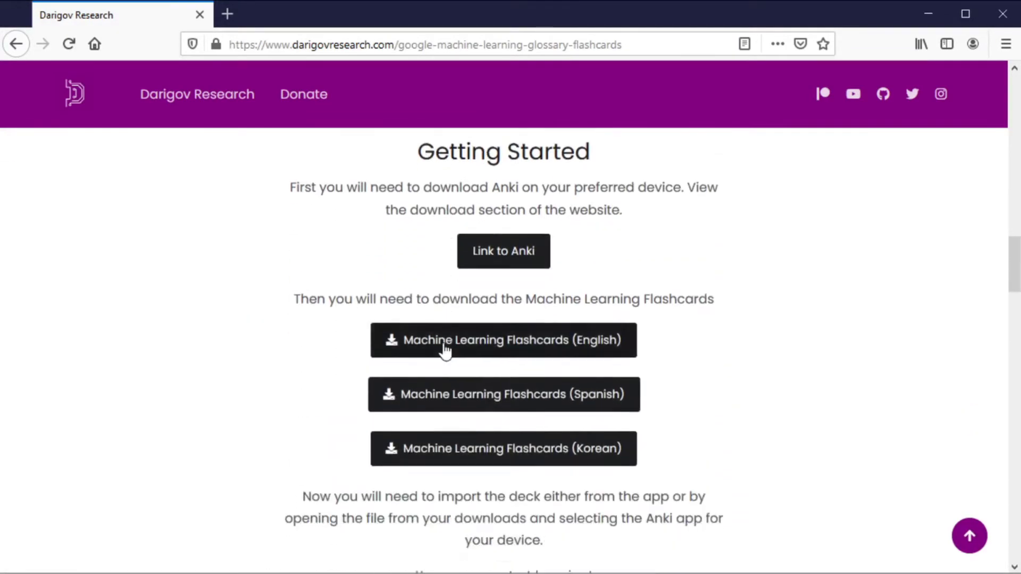
scroll(444, 350, "down", 3)
scroll(444, 350, "down", 2)
scroll(445, 350, "down", 2)
scroll(445, 349, "down", 2)
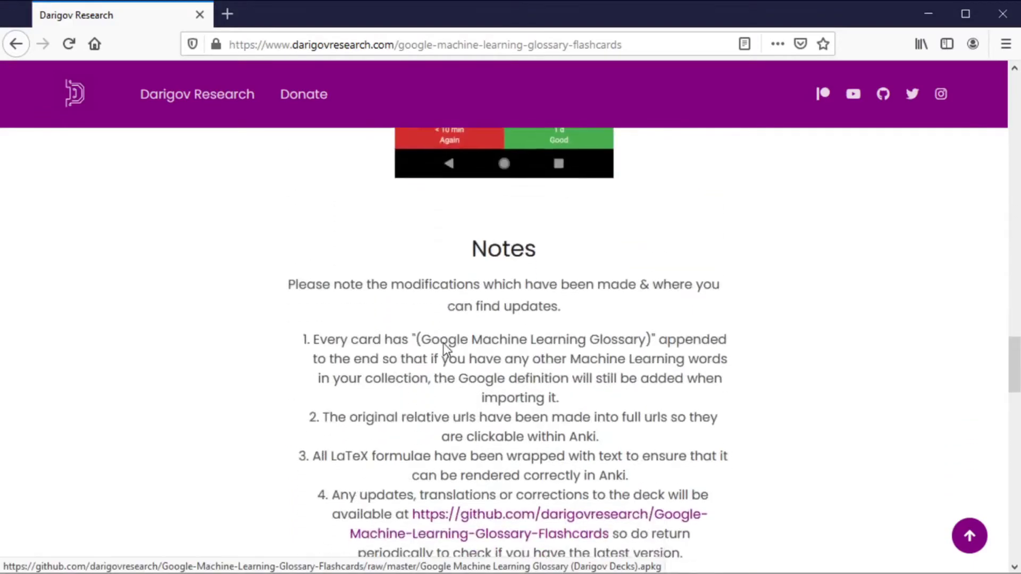
scroll(445, 349, "down", 1)
scroll(444, 350, "down", 3)
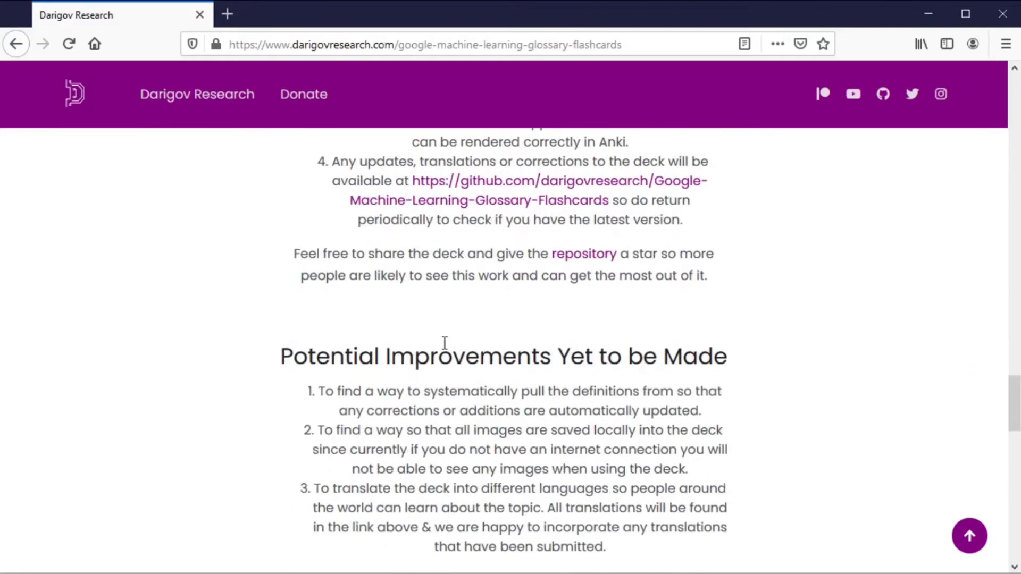
scroll(443, 343, "down", 2)
scroll(444, 343, "down", 1)
scroll(444, 343, "down", 1)
scroll(444, 343, "down", 2)
scroll(445, 343, "down", 1)
scroll(444, 343, "up", 2)
scroll(444, 343, "up", 3)
scroll(445, 343, "up", 3)
scroll(444, 343, "up", 5)
scroll(444, 339, "up", 2)
scroll(444, 338, "up", 1)
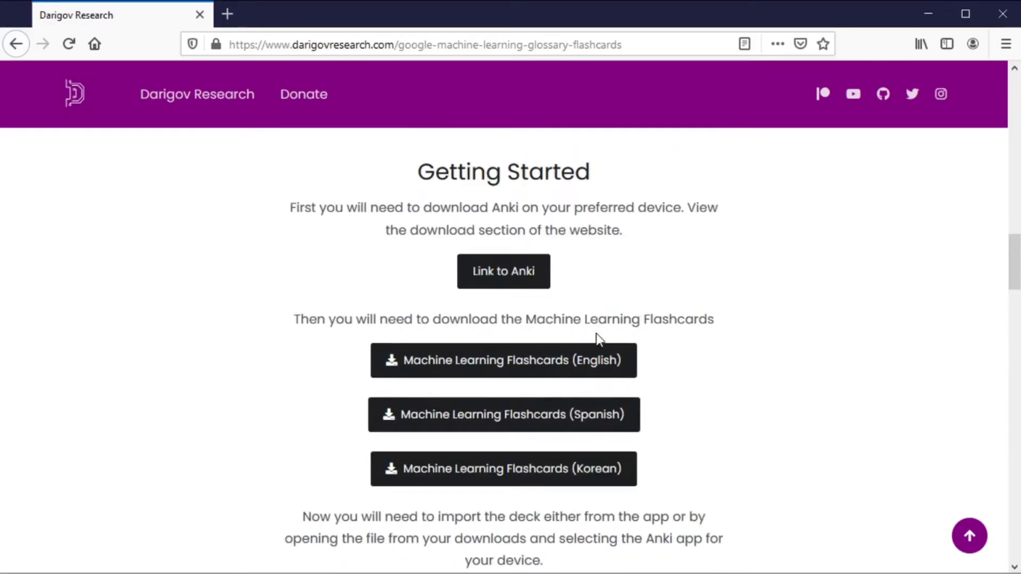
Step: Download the English Machine Learning flashcards deck, saving the file
left_click(577, 361)
left_click(470, 384)
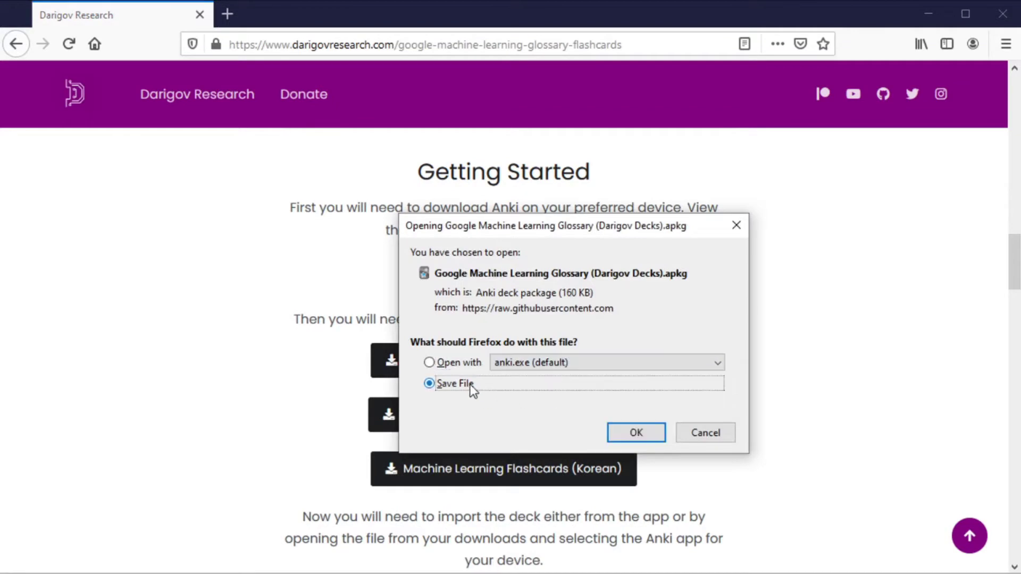
left_click(635, 433)
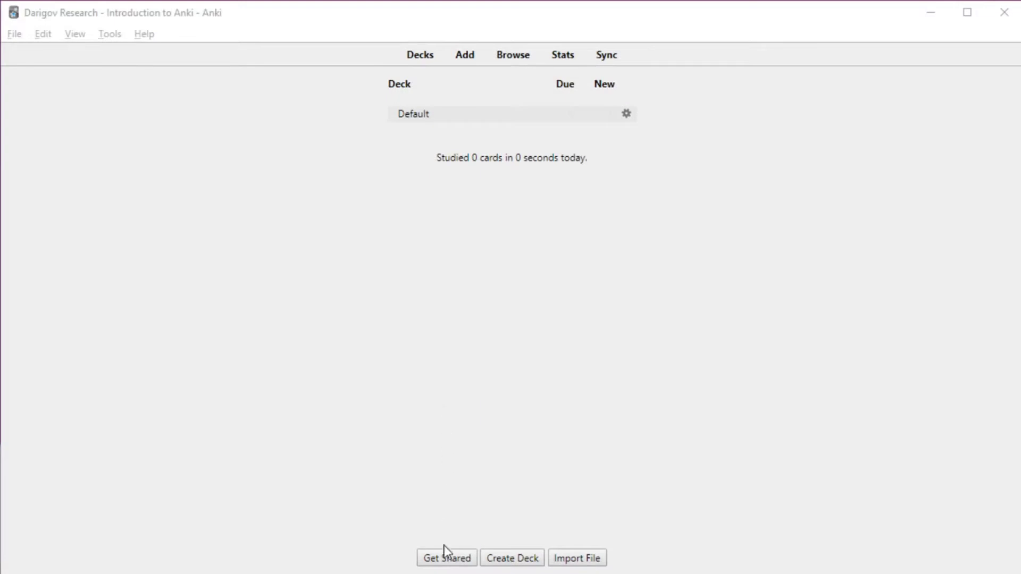
Step: Open the shared decks catalogue via Get Shared on desktop and via the + menu in AnkiDroid
left_click(444, 565)
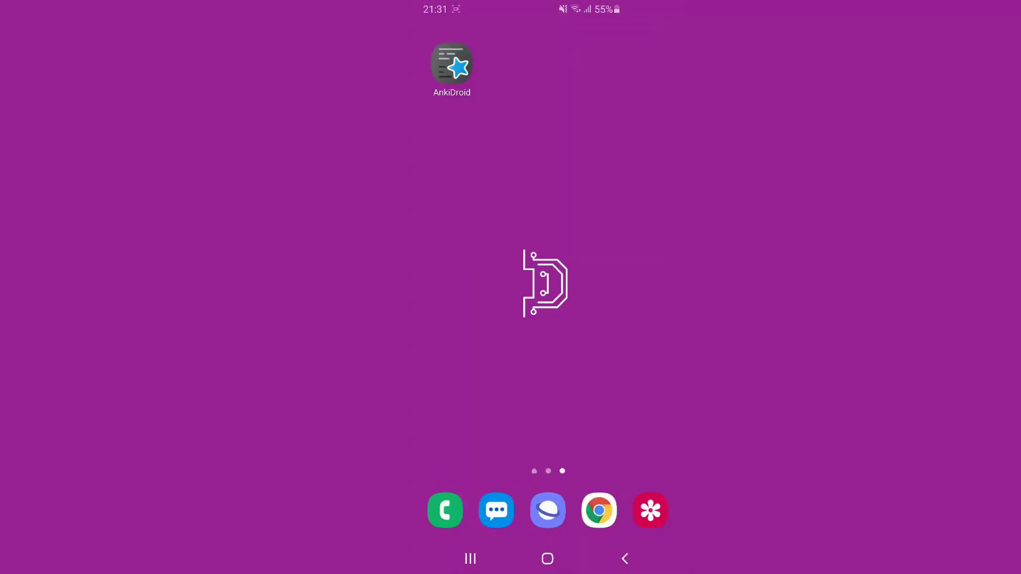
left_click(452, 65)
left_click(650, 504)
left_click(650, 416)
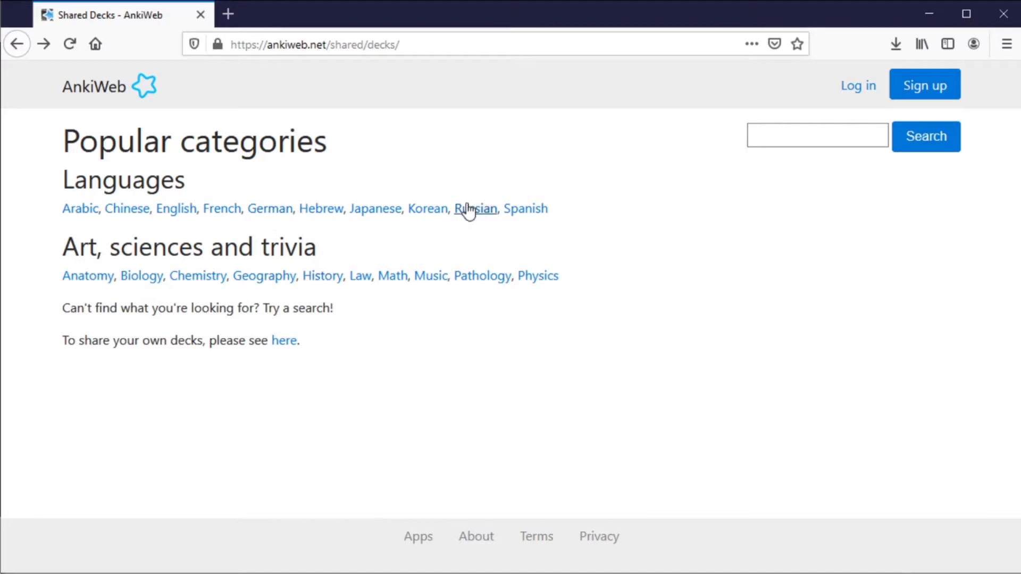
Step: Search shared decks for 'Spanish', review the 50 Essential Spanish Verbs page and download it
left_click(761, 142)
type("Splani")
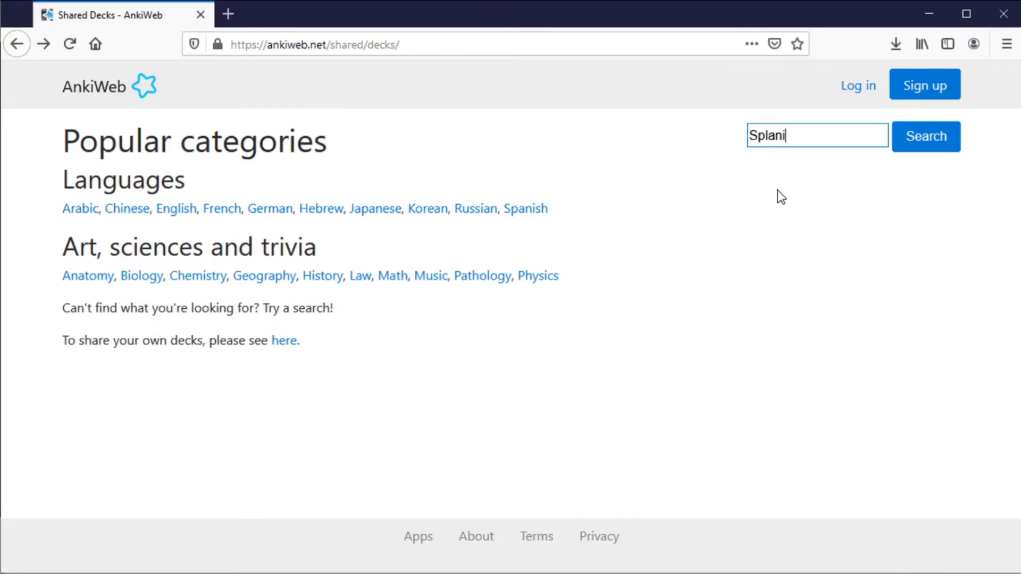
type("sh")
key("Return")
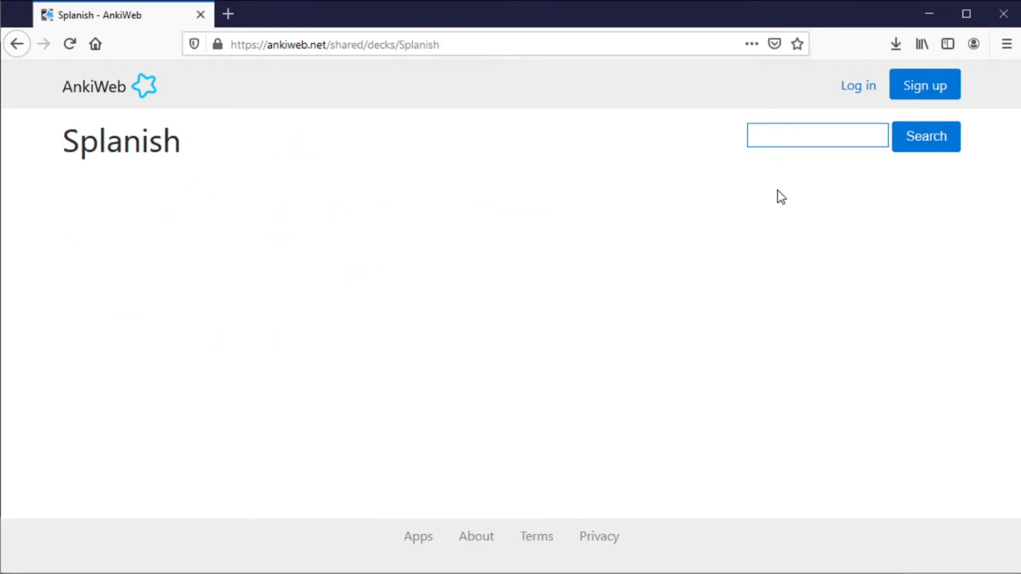
type("Spanish")
key("Return")
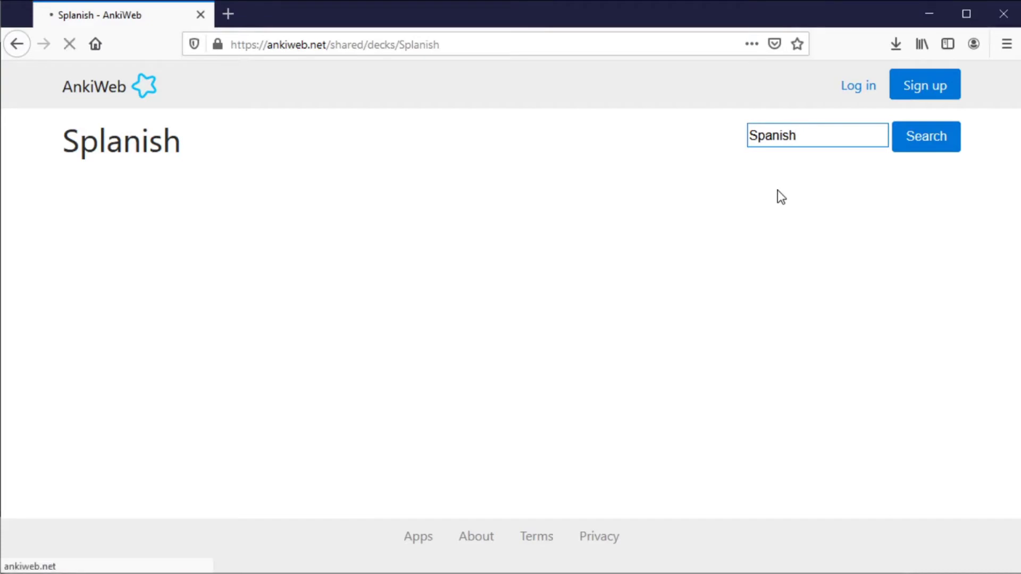
scroll(777, 195, "down", 1)
scroll(778, 195, "down", 3)
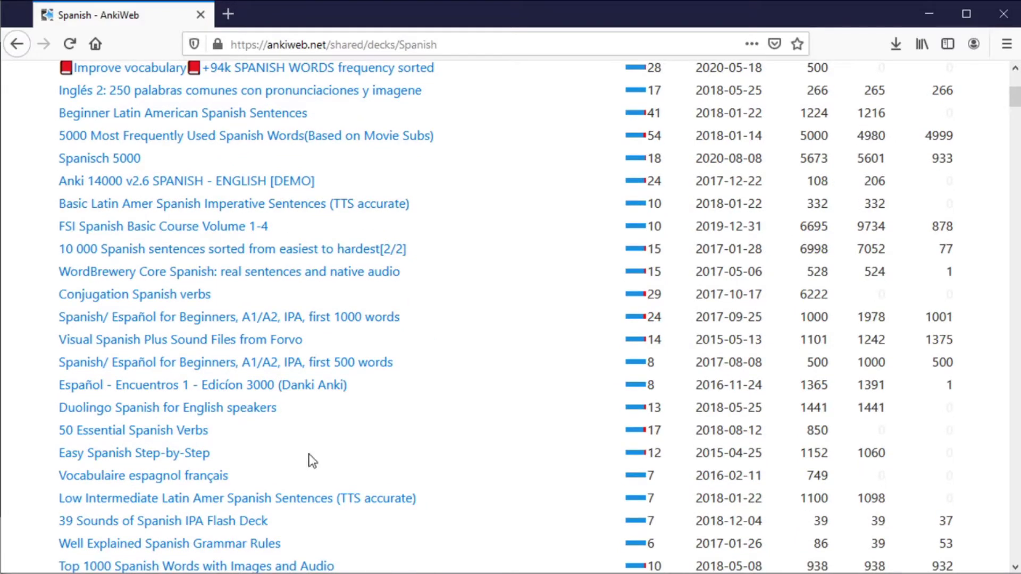
left_click(192, 436)
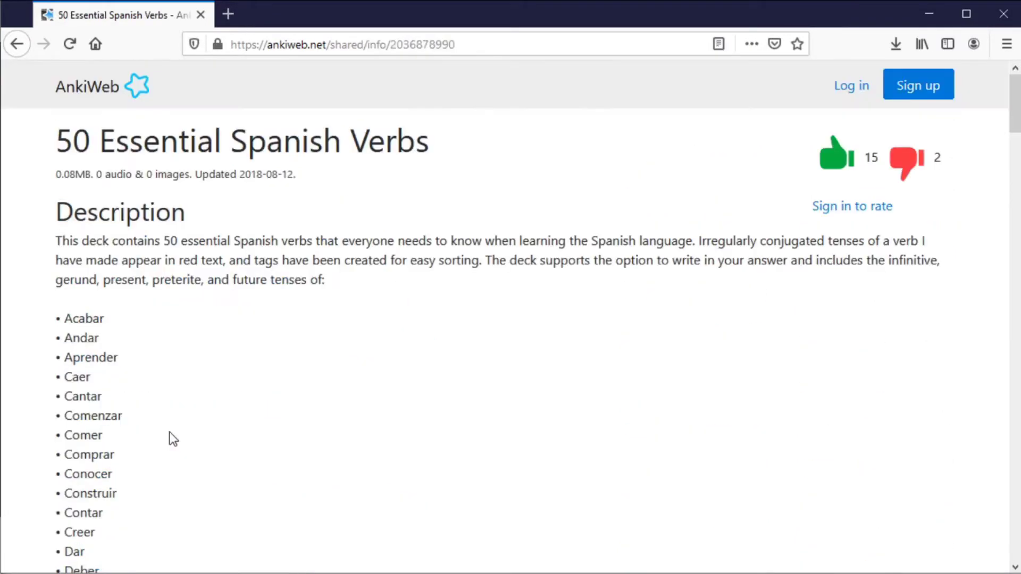
scroll(170, 430, "down", 5)
scroll(170, 429, "down", 5)
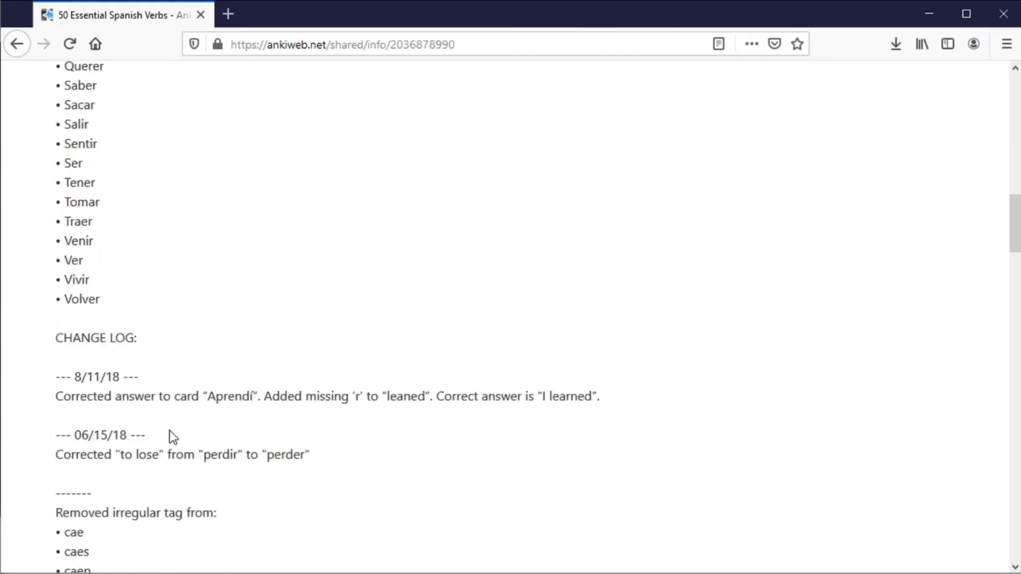
scroll(169, 430, "down", 5)
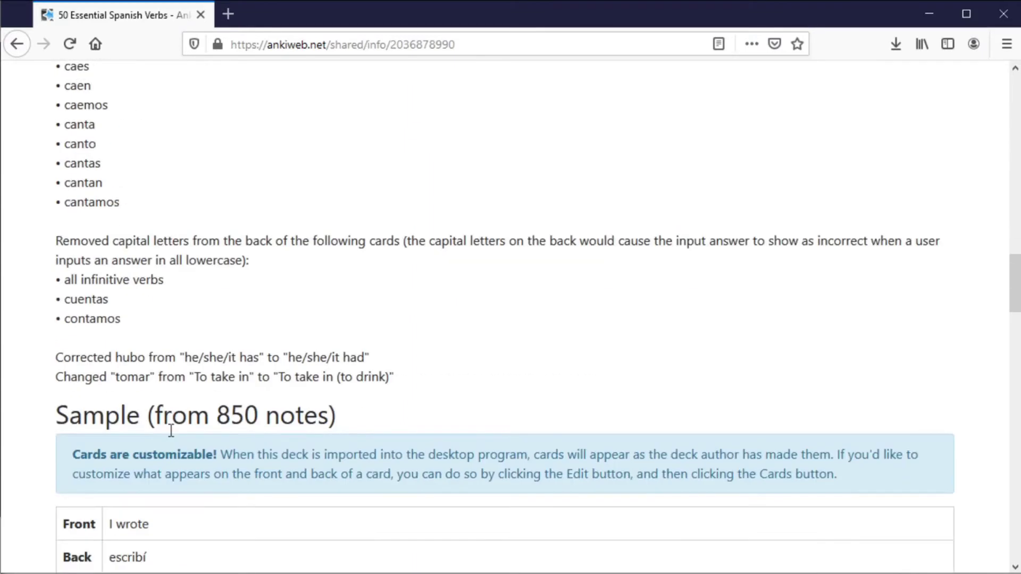
scroll(169, 430, "down", 4)
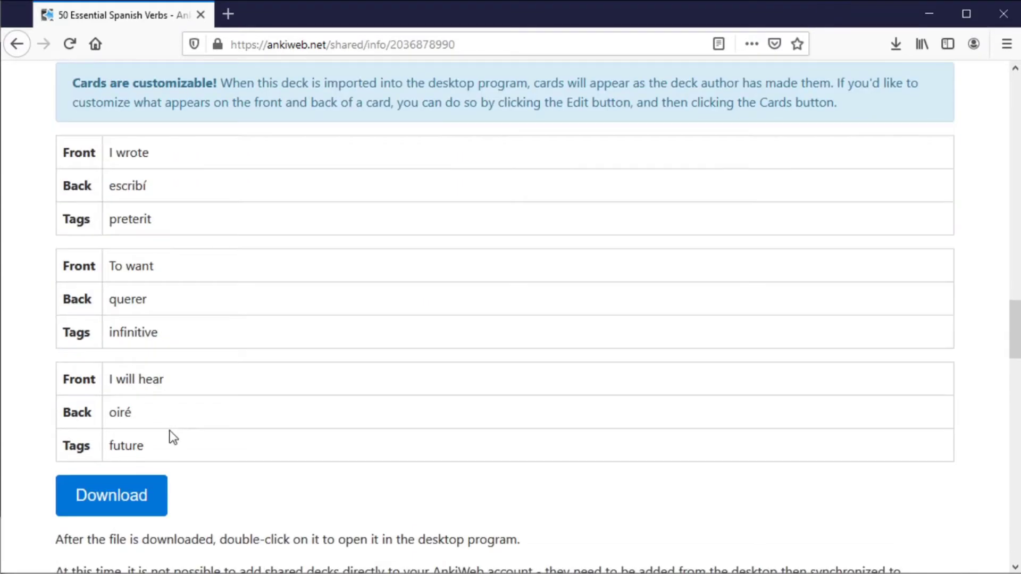
scroll(170, 437, "down", 5)
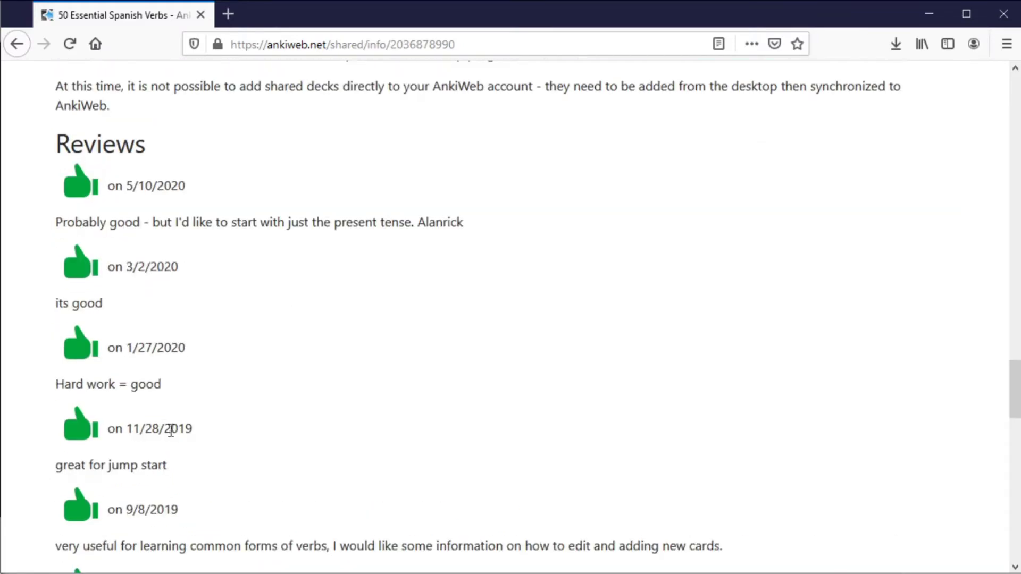
scroll(170, 431, "down", 5)
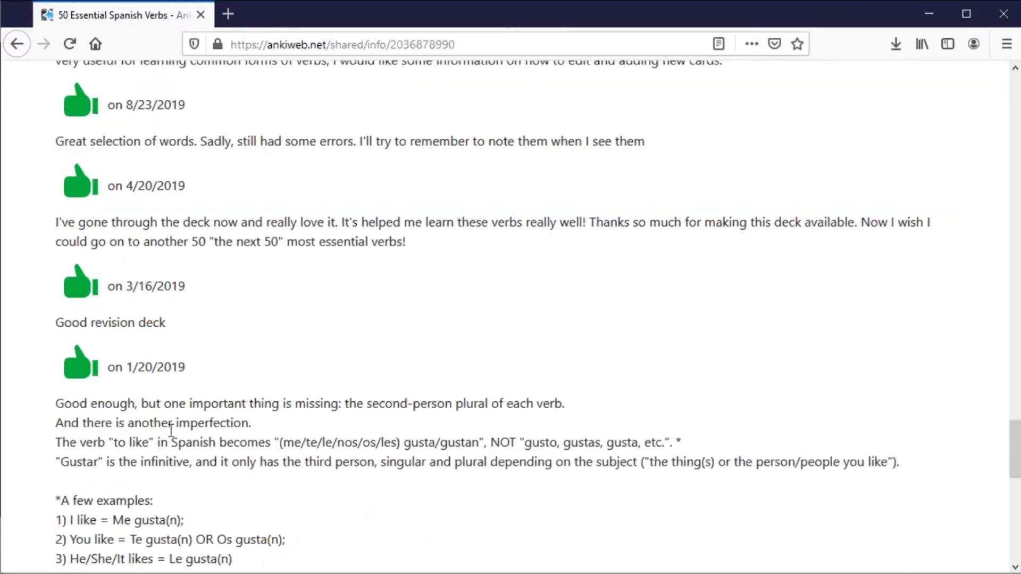
scroll(171, 431, "up", 5)
scroll(170, 429, "up", 5)
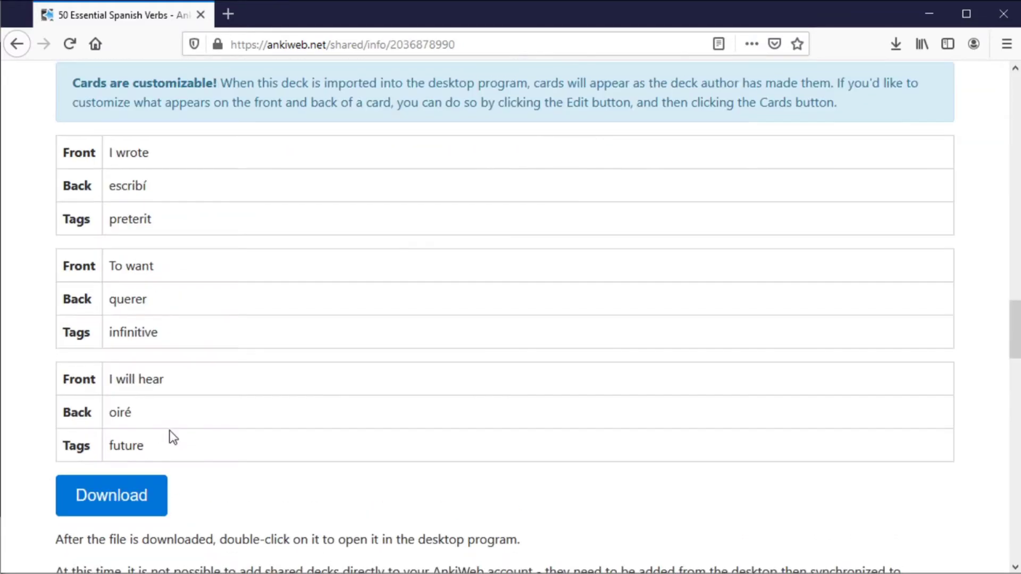
left_click(134, 514)
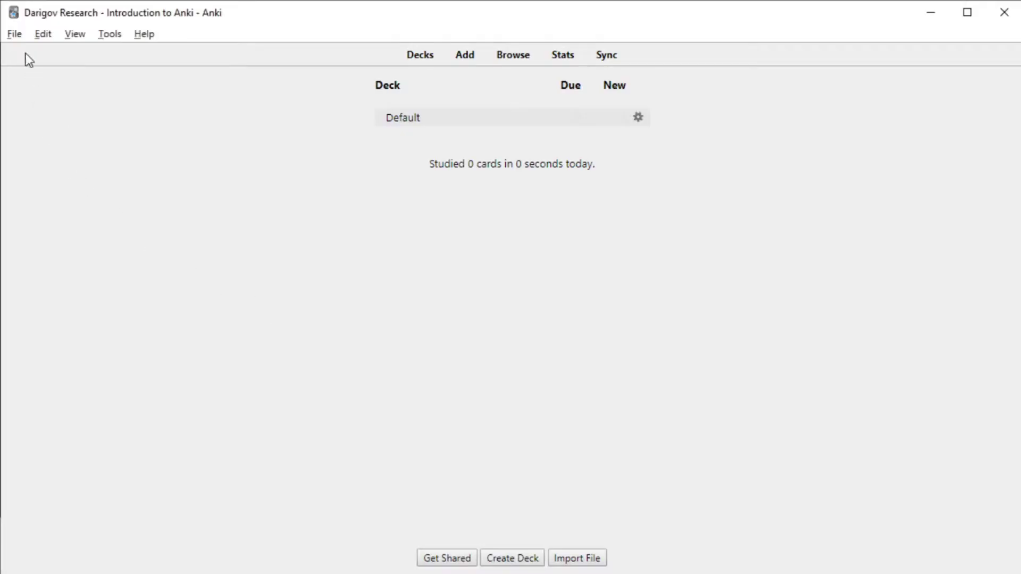
Step: Import the UFLF Español-English .apkg from Downloads, adding 1223 notes, and dismiss the results
left_click(14, 35)
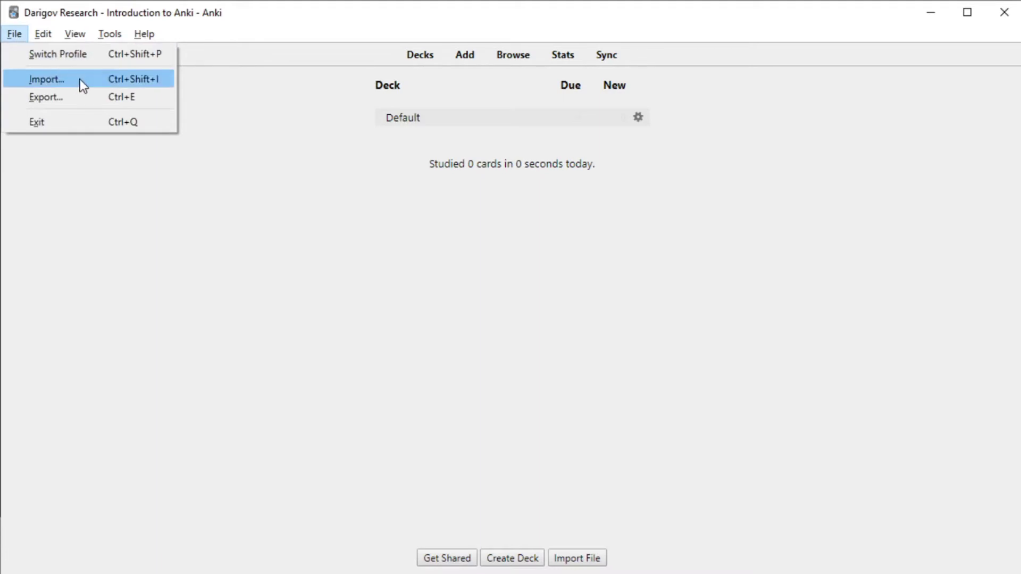
left_click(264, 192)
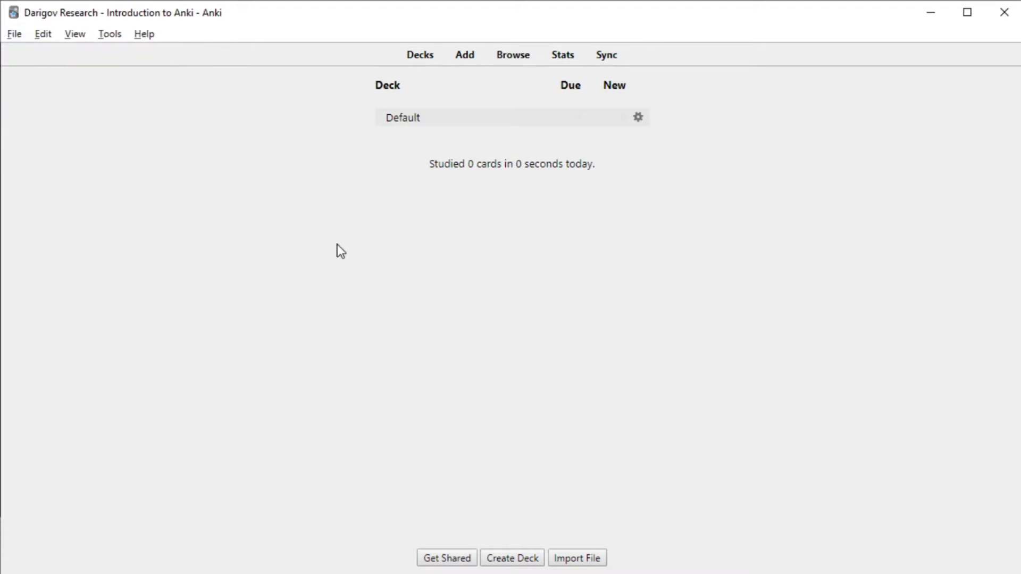
left_click(585, 561)
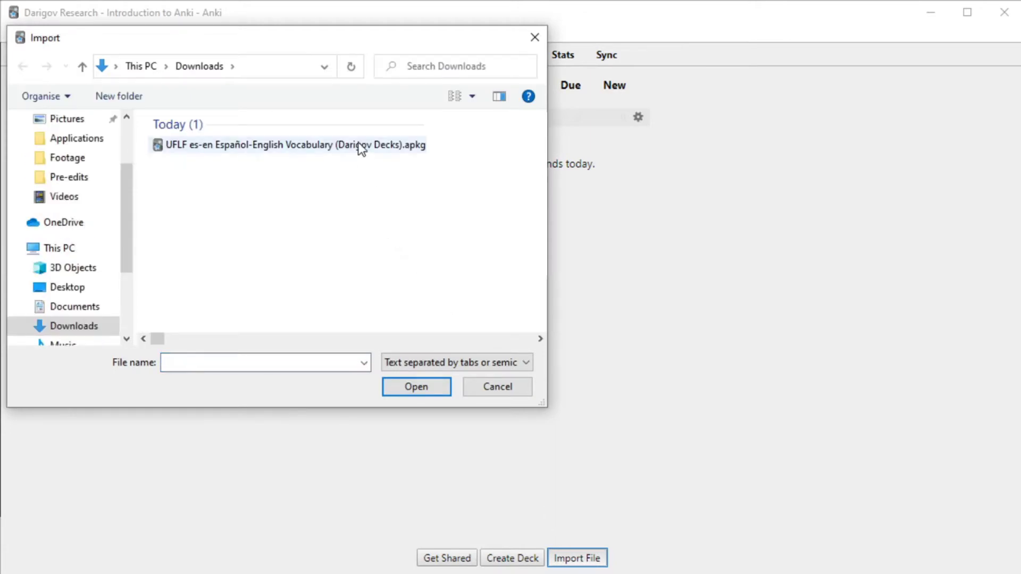
left_click(359, 147)
left_click(436, 386)
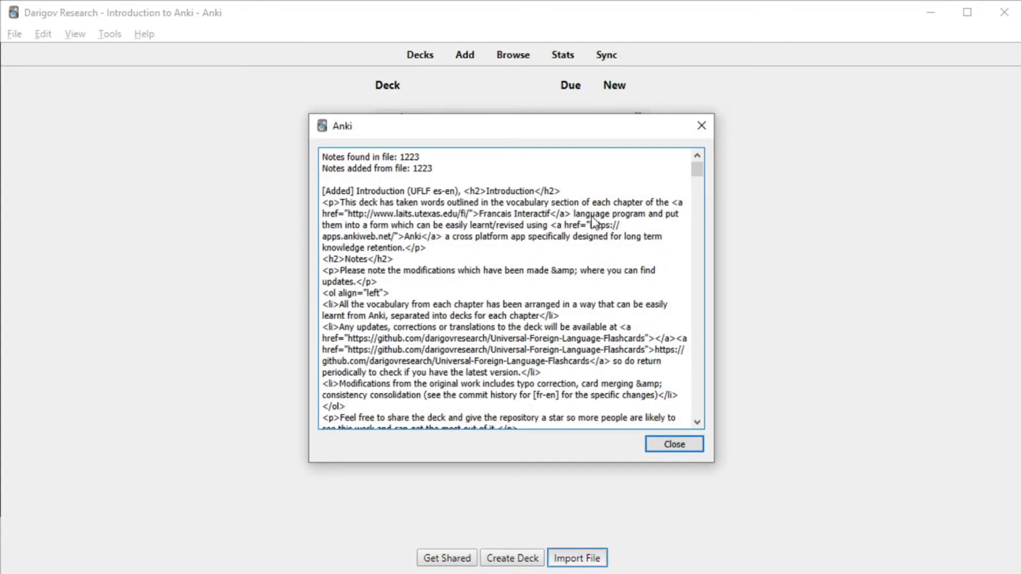
left_click(701, 127)
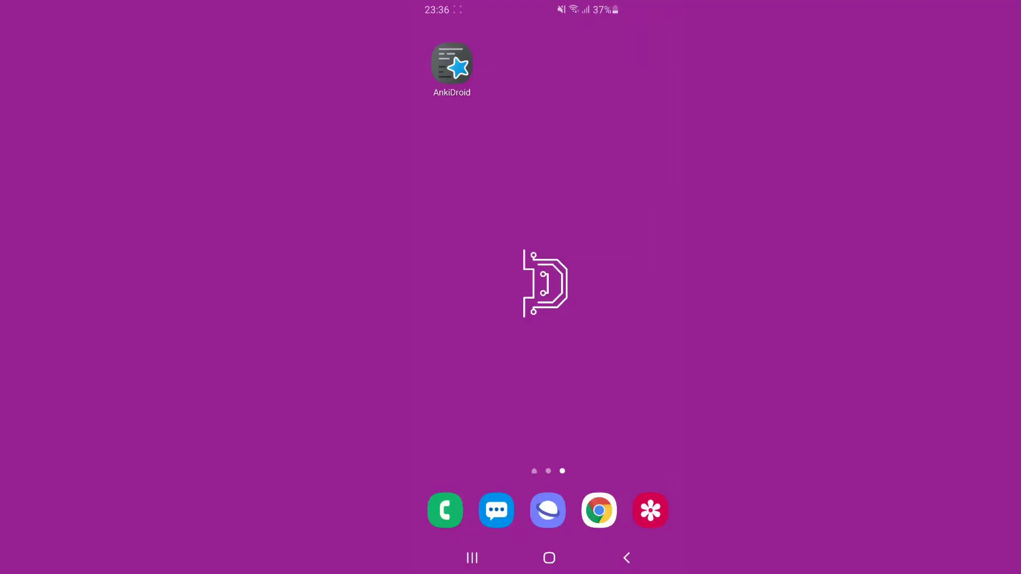
Step: In AnkiDroid, import the UFLF deck file from Downloads via the overflow menu, adding 1223 cards
left_click(452, 64)
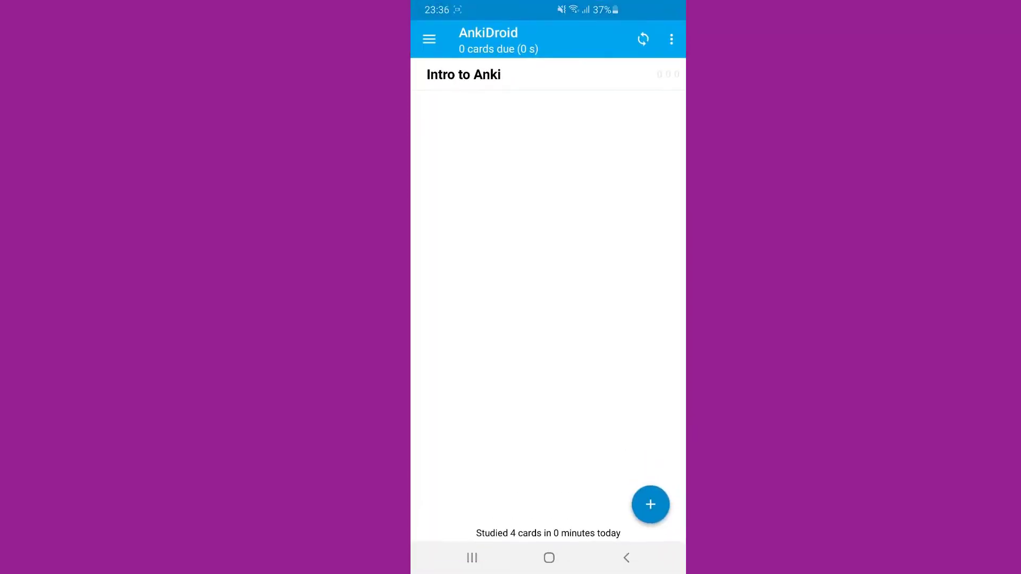
left_click(671, 39)
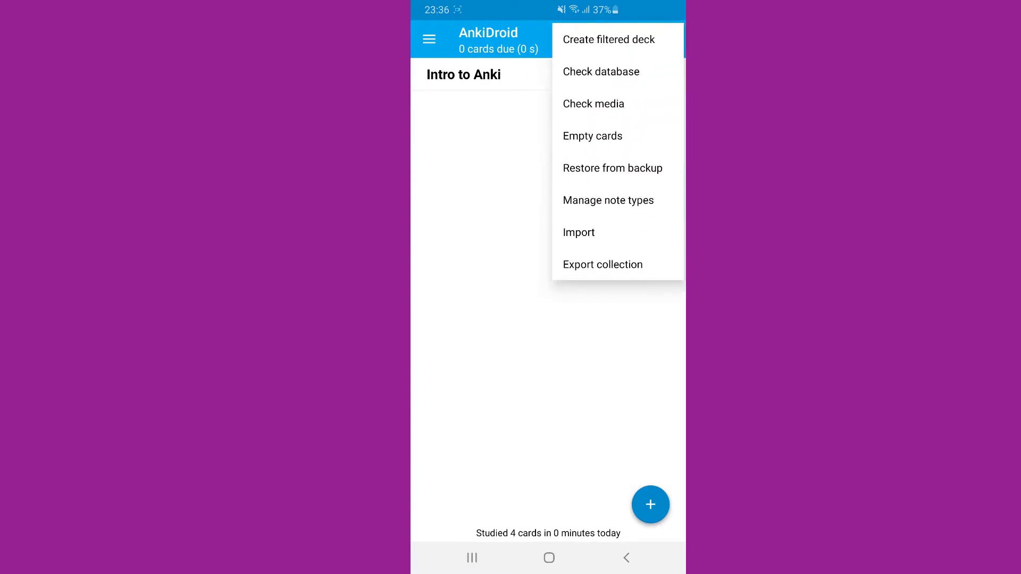
left_click(578, 232)
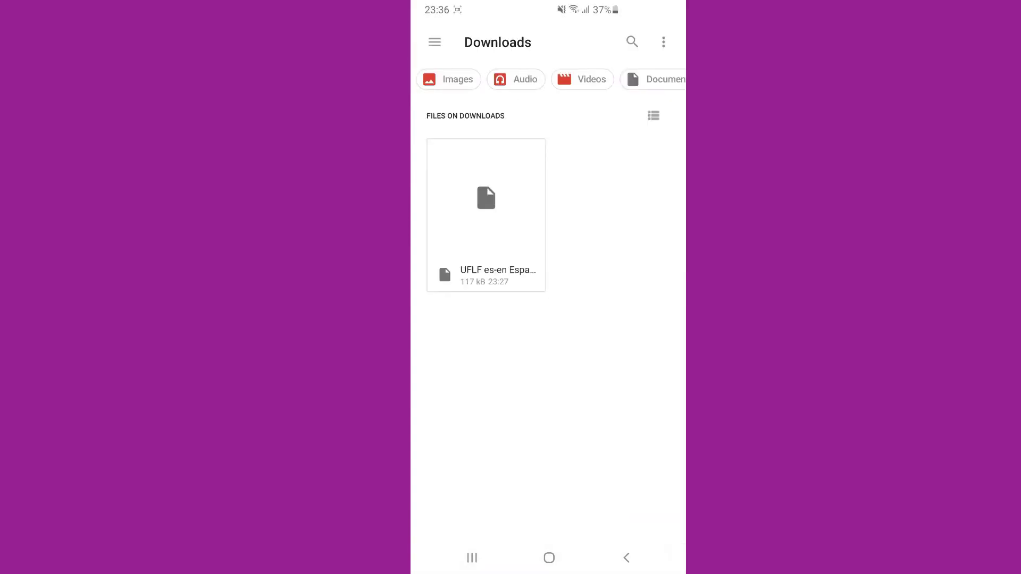
left_click(486, 216)
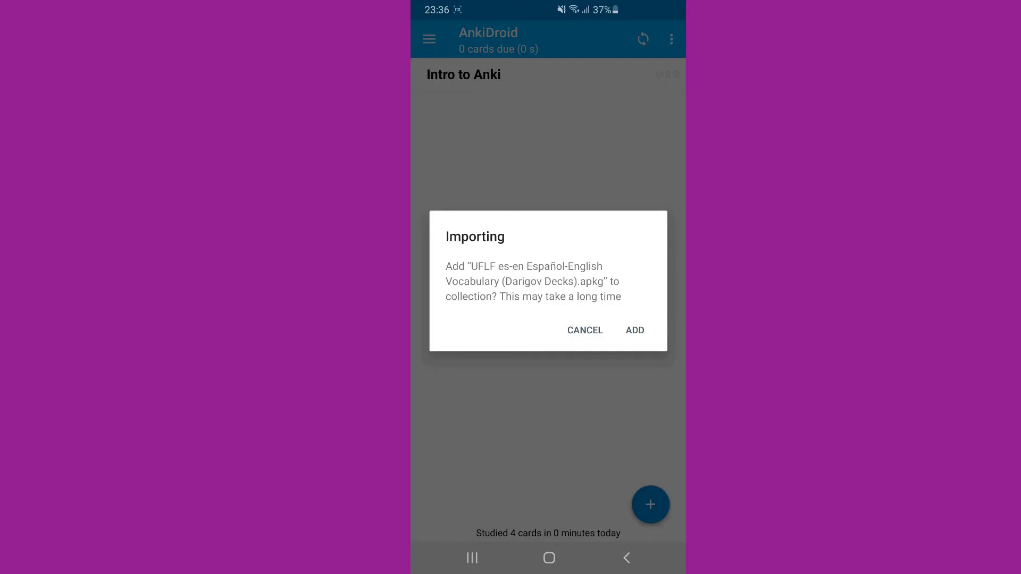
left_click(635, 330)
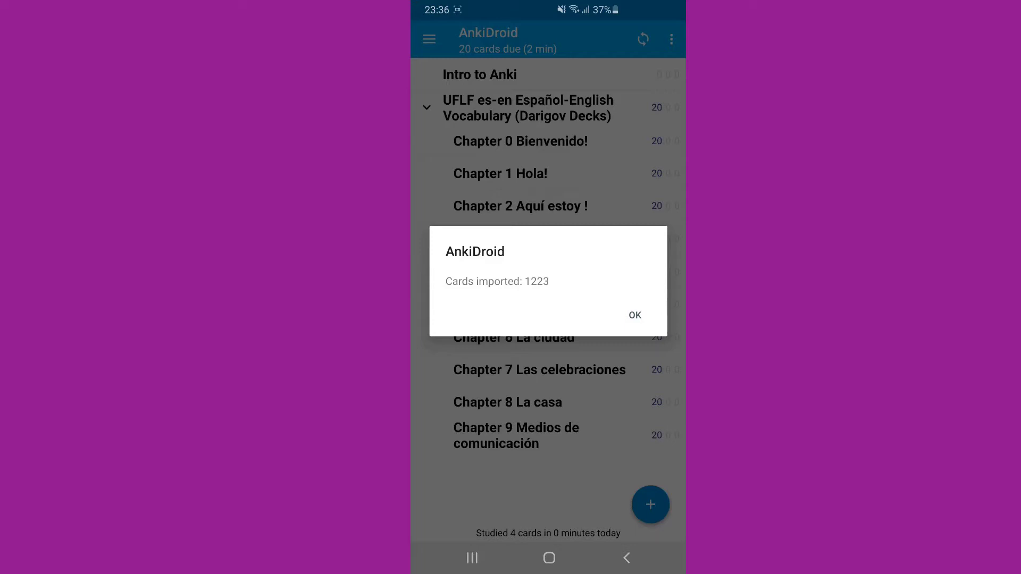
left_click(636, 316)
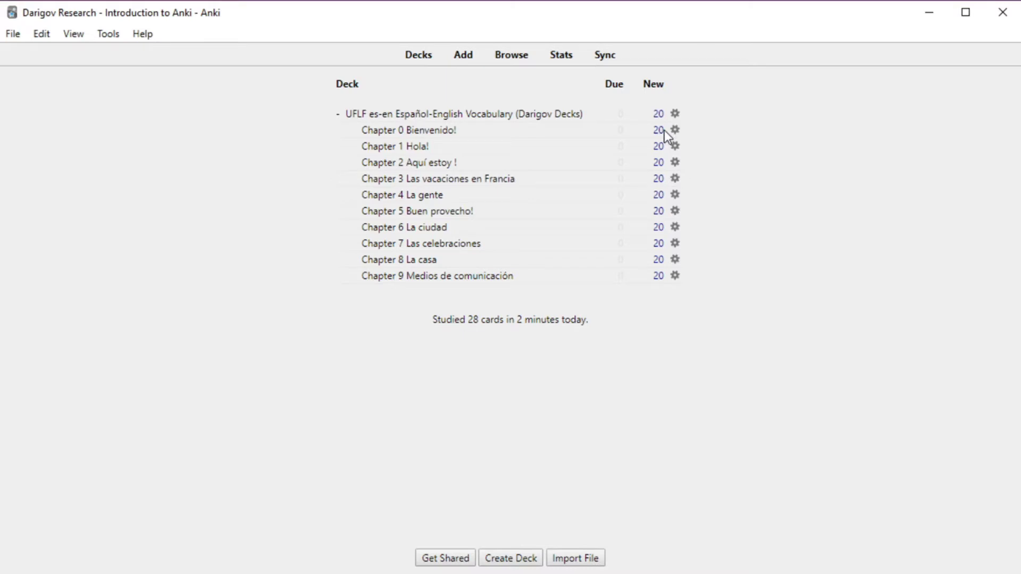
Step: View the UFLF deck overview, then start studying the Chapter 1 Hola! subdeck
left_click(560, 115)
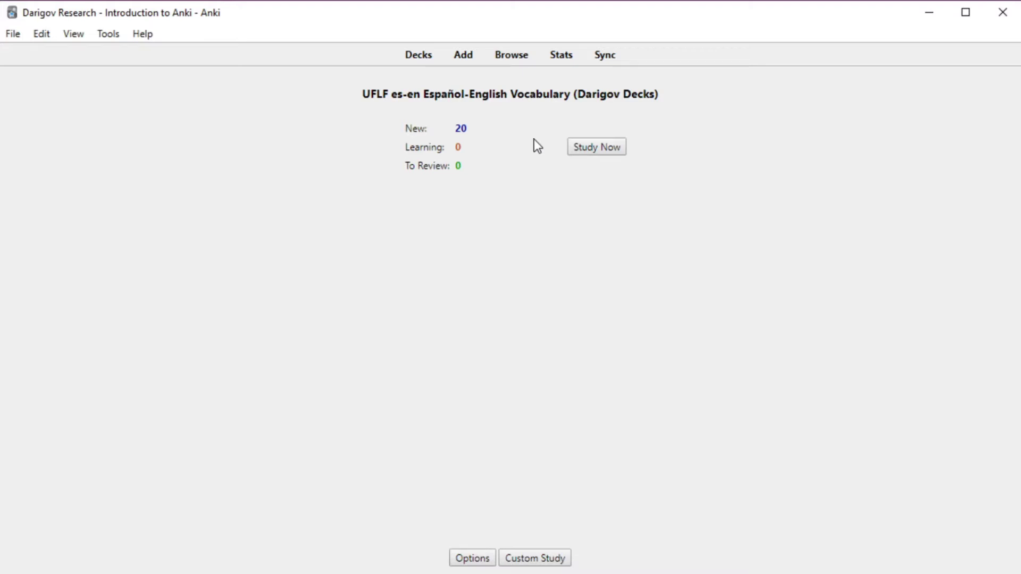
left_click(424, 66)
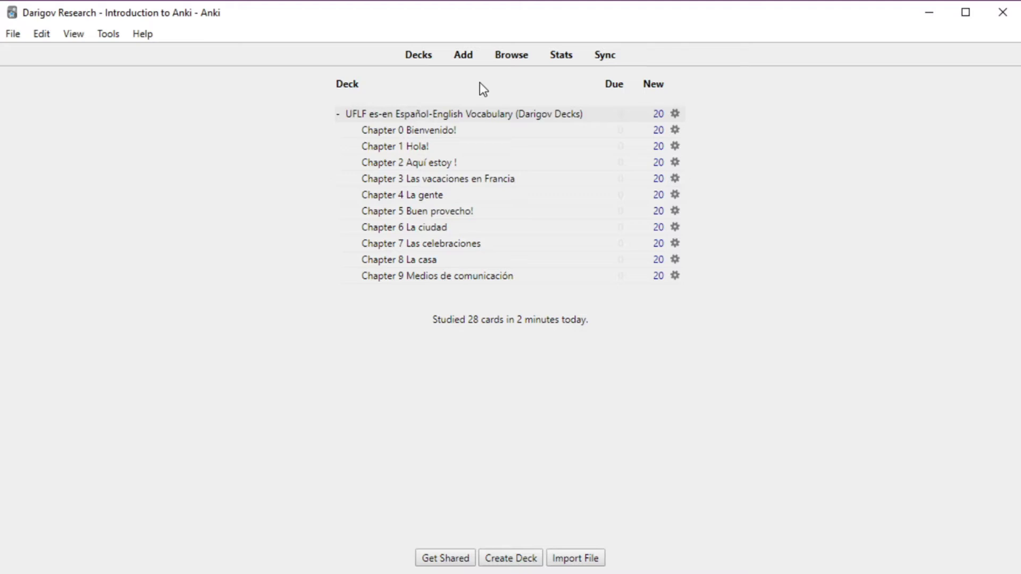
left_click(427, 147)
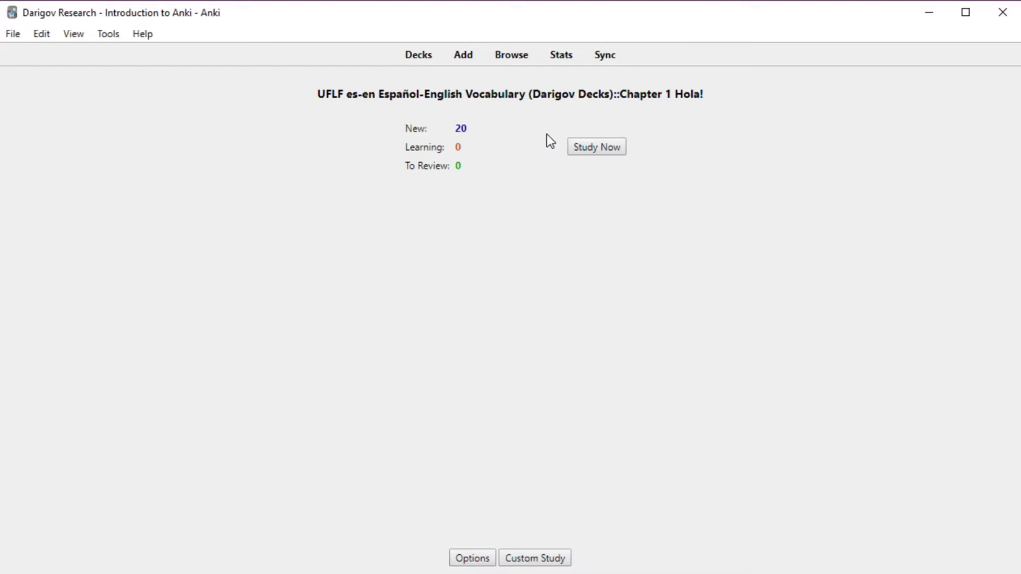
left_click(587, 149)
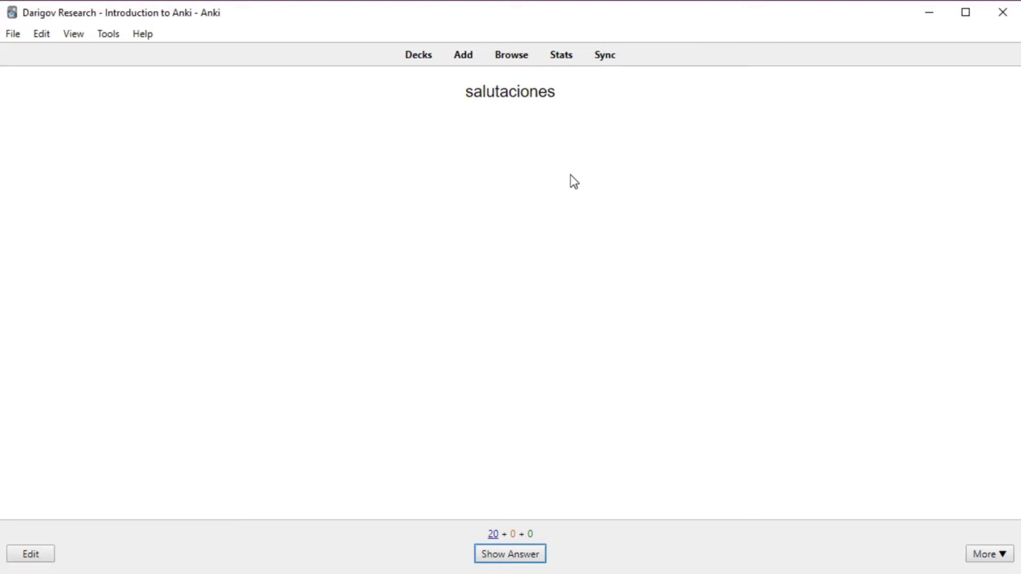
Step: Reveal the first answer and highlight the <1m, <10m and later interval labels on the rating buttons
left_click(542, 554)
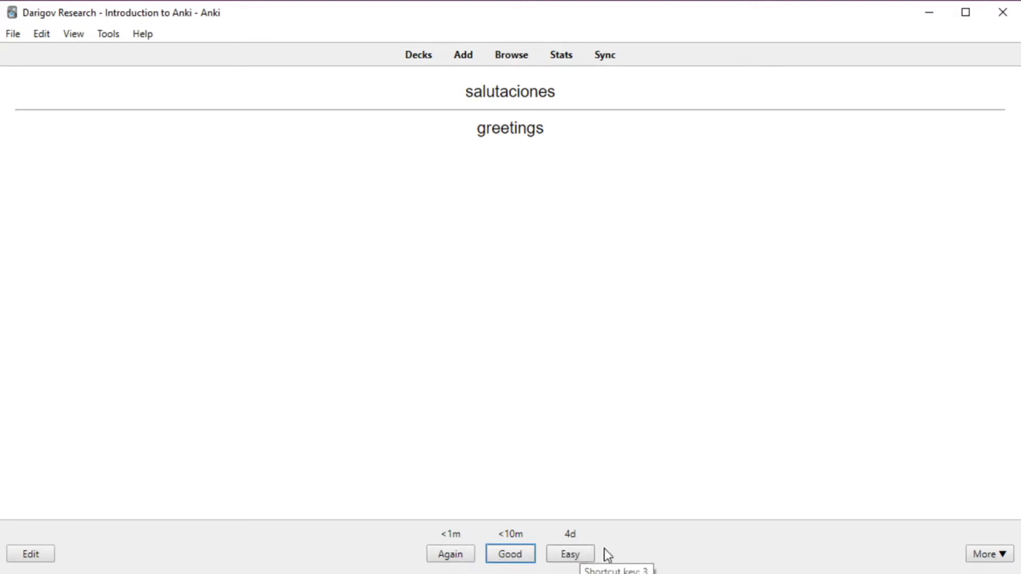
left_click(645, 551)
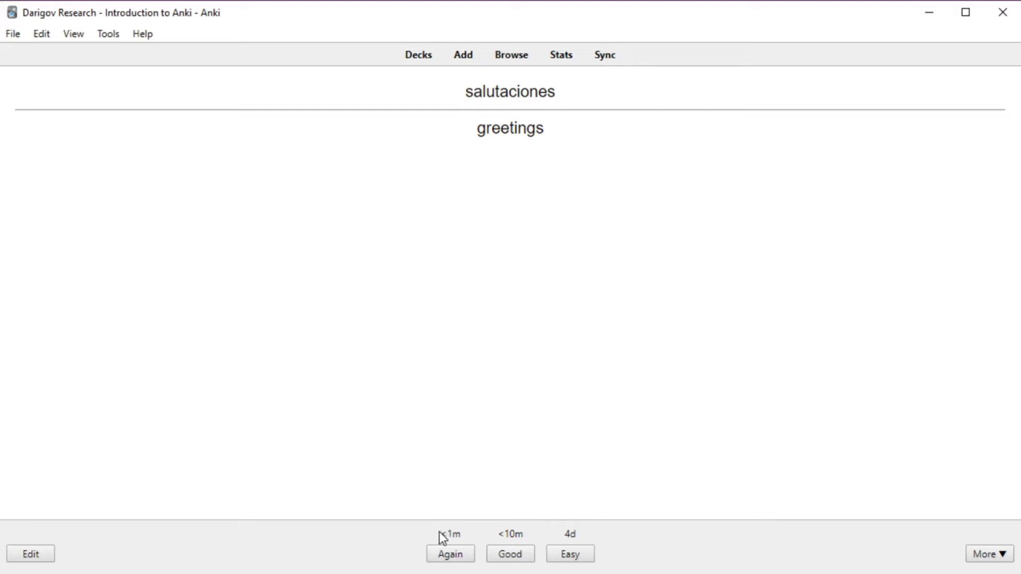
left_click_drag(443, 534, 476, 536)
left_click(481, 535)
left_click_drag(499, 533, 524, 533)
left_click(540, 532)
left_click_drag(564, 533, 576, 533)
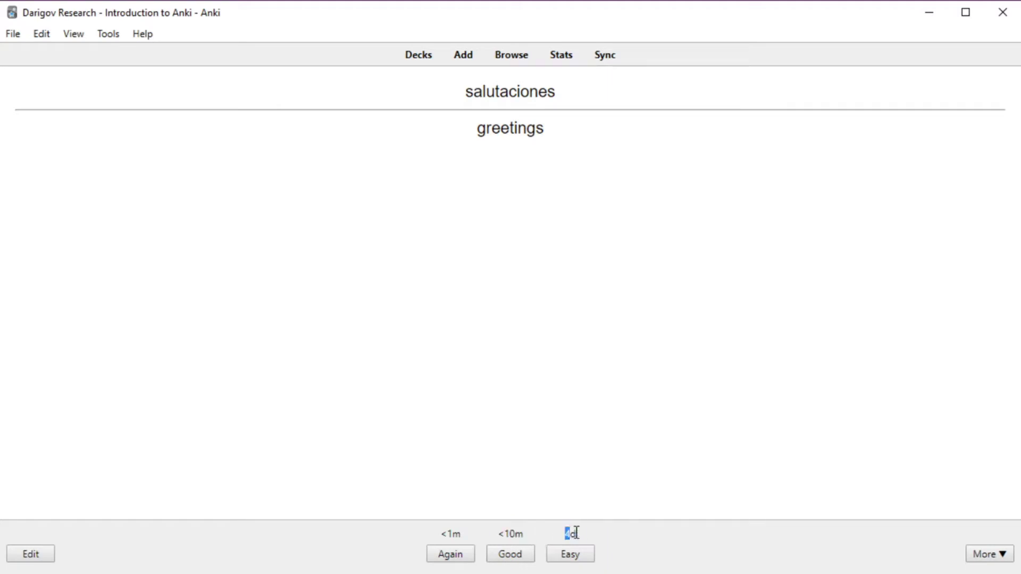
left_click(611, 528)
Step: Rate every Chapter 1 card Good/Easy until the deck is finished, then return to the deck list
left_click(523, 553)
left_click(523, 554)
double_click(522, 552)
double_click(526, 552)
left_click(525, 553)
left_click(572, 553)
double_click(529, 553)
left_click(567, 554)
double_click(562, 555)
left_click(563, 557)
double_click(554, 554)
double_click(534, 555)
left_click(534, 555)
double_click(533, 555)
left_click(534, 555)
double_click(534, 555)
left_click(534, 555)
double_click(534, 555)
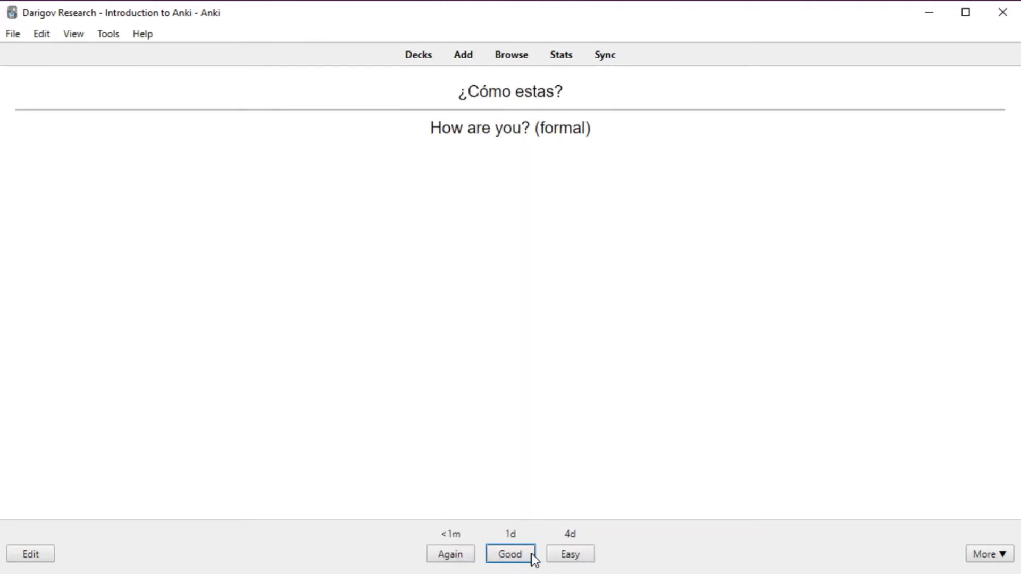
double_click(533, 555)
double_click(534, 556)
left_click(532, 554)
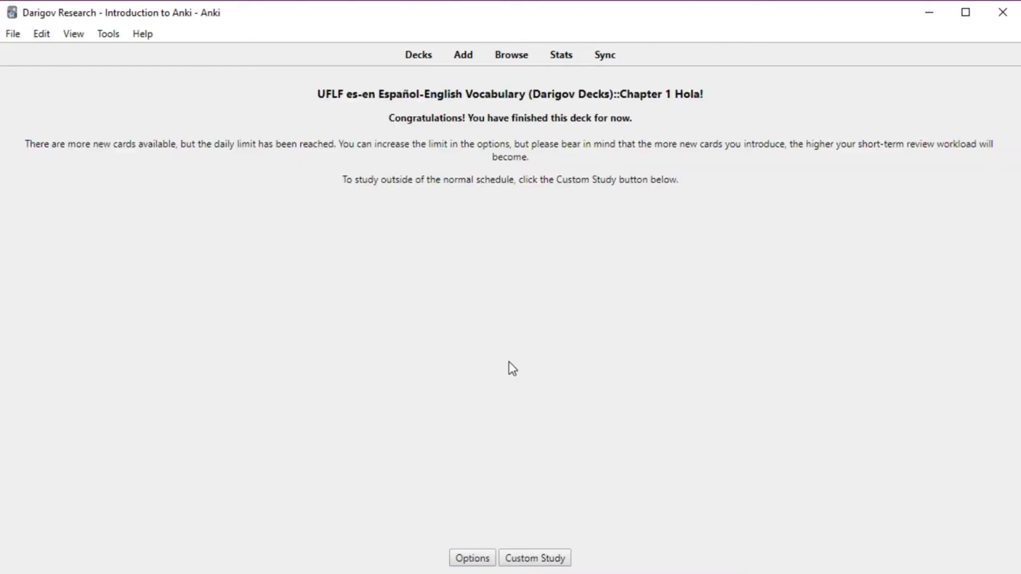
left_click(418, 54)
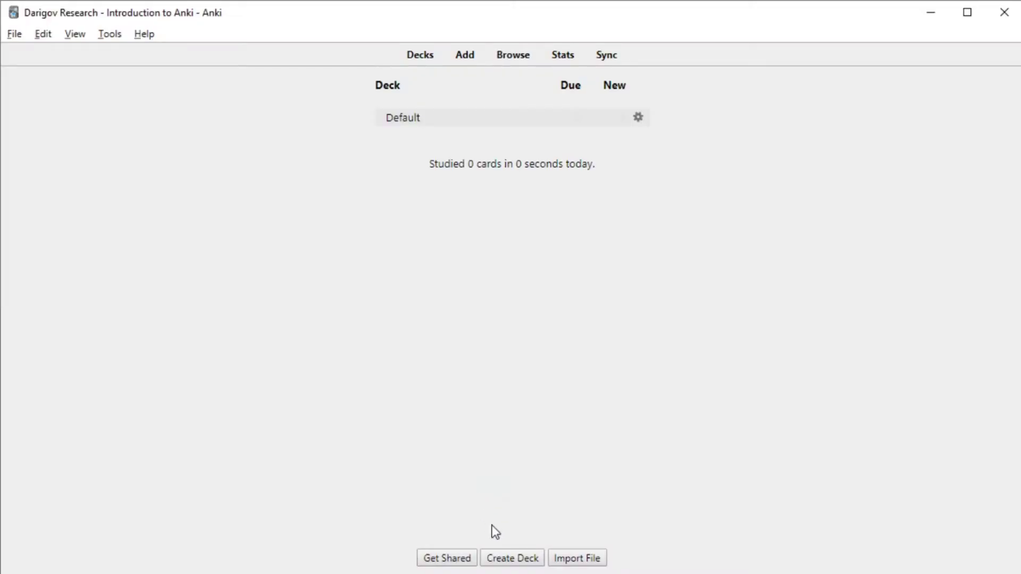
Step: Create a new desktop deck named 'Intro to Anki'
left_click(532, 565)
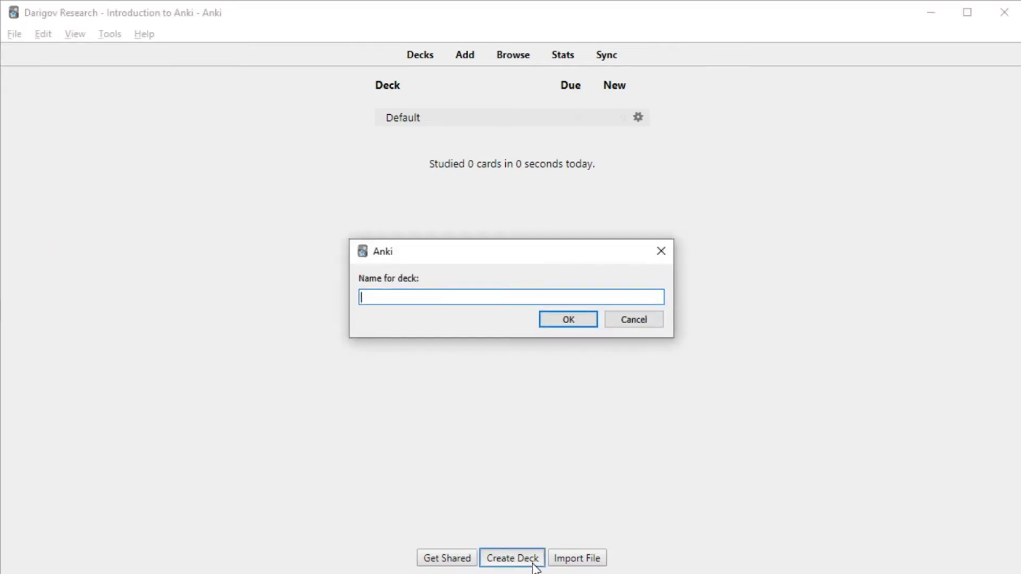
type("Intro to Anki")
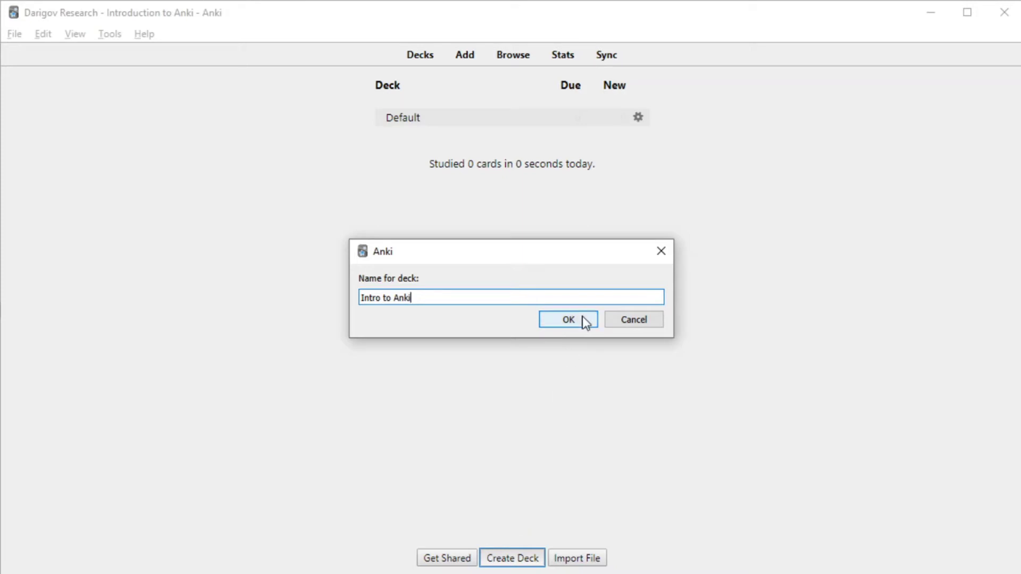
left_click(582, 318)
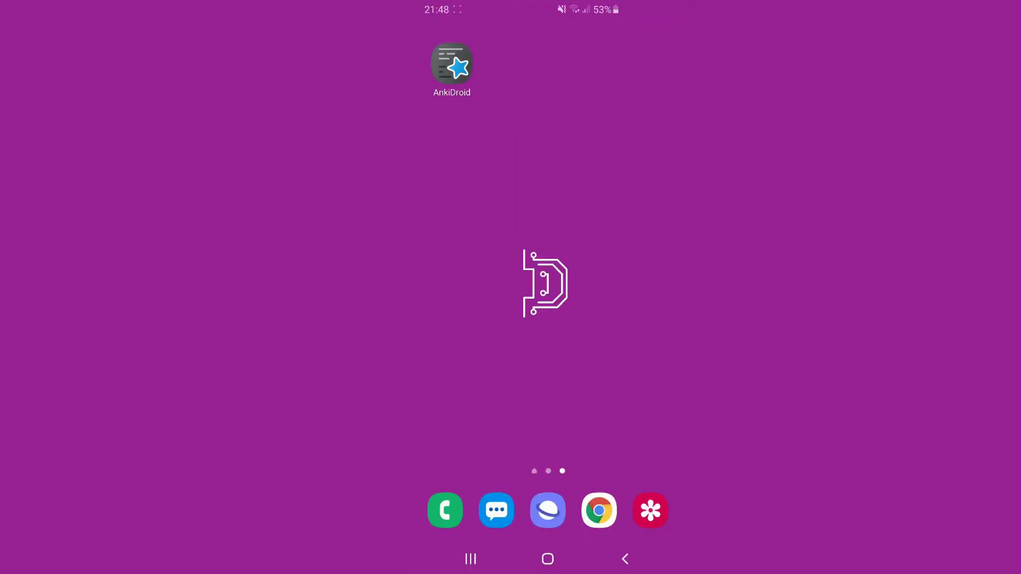
Step: In AnkiDroid, create the same 'Intro to Anki' deck from the + menu
left_click(451, 65)
left_click(650, 504)
left_click(650, 375)
type("Intro to Anki")
left_click(635, 212)
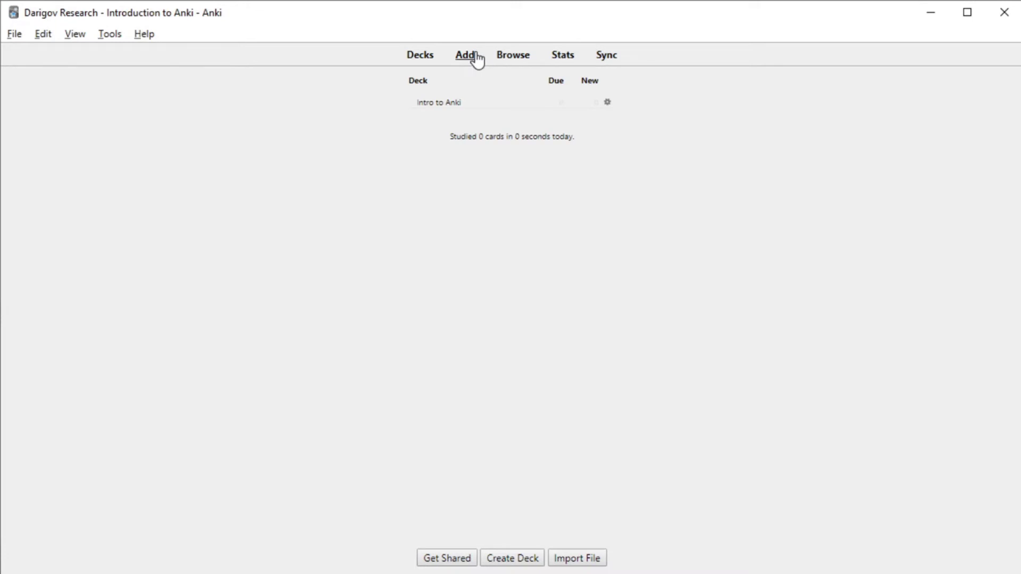
Step: Add a Basic card, front 'how to add a card' and back 'like this', into Intro to Anki
left_click(476, 60)
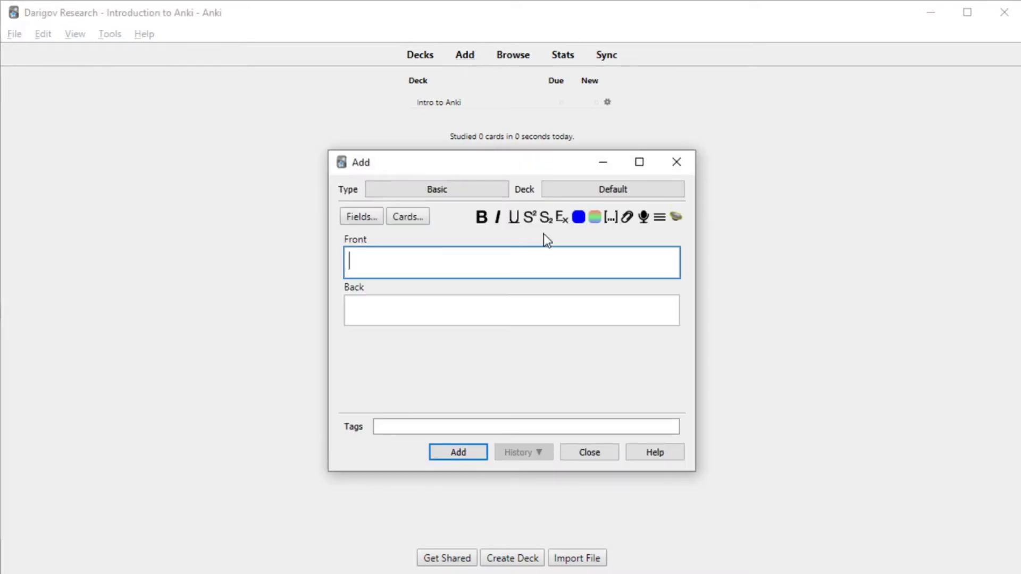
type("how to add a card")
key("Tab")
type("like this")
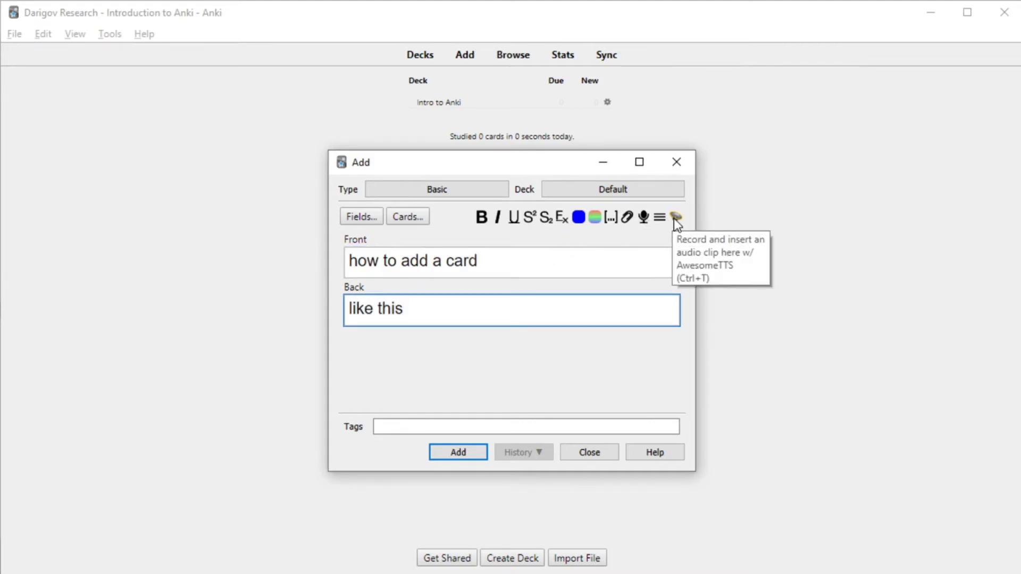
left_click(644, 193)
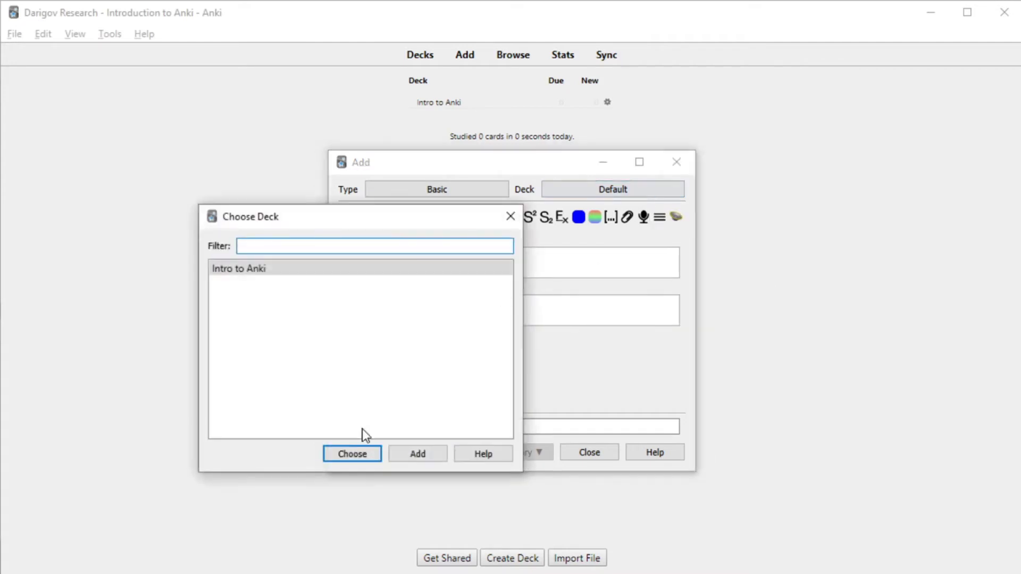
left_click(366, 452)
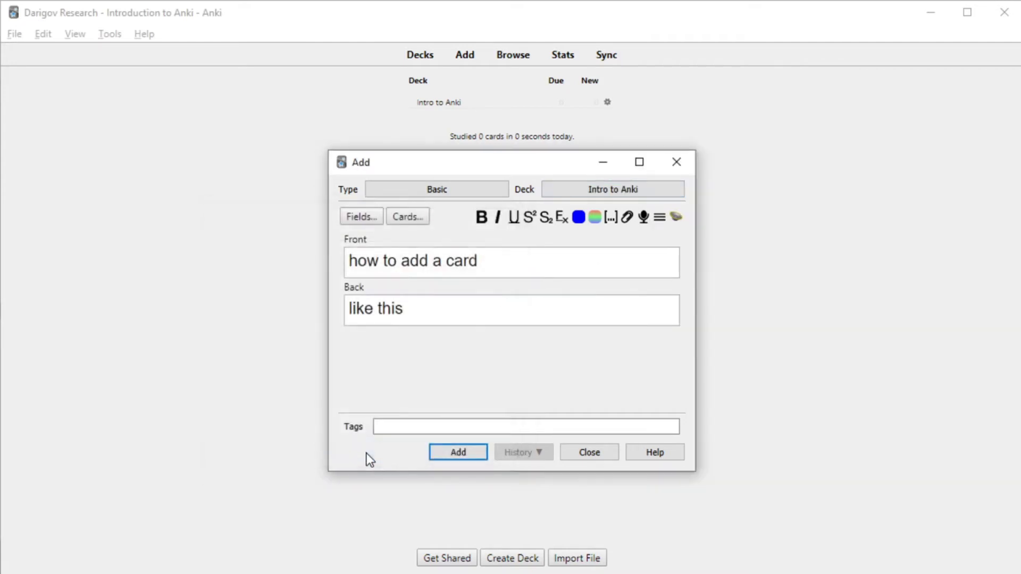
left_click(461, 453)
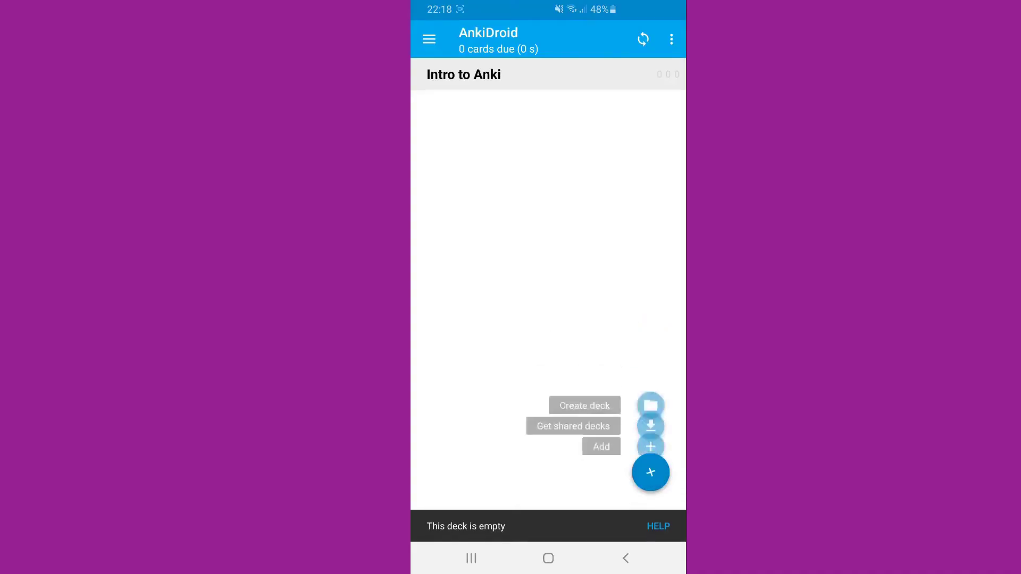
type("ho")
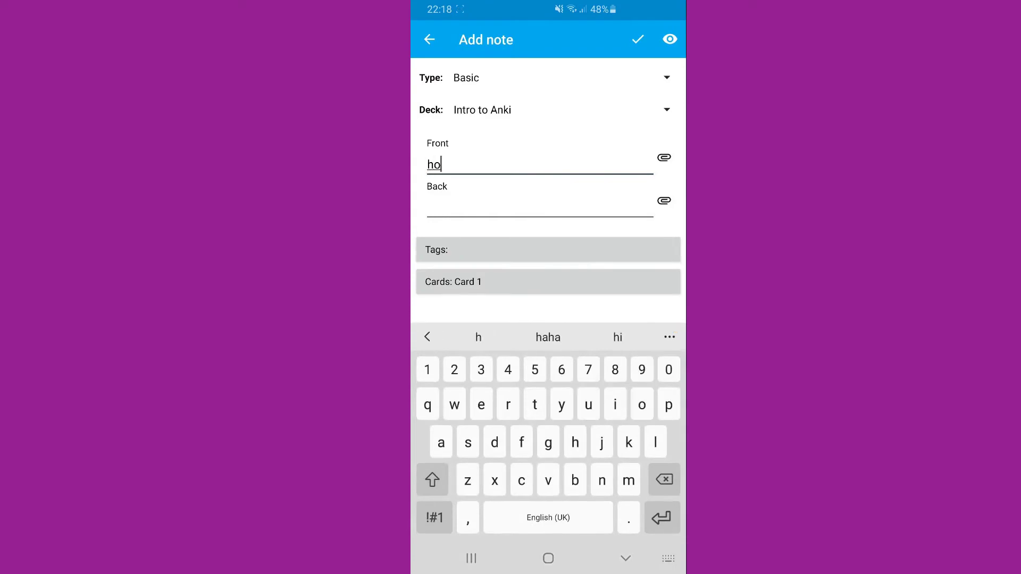
type("w to add a card")
Step: Save the 'how to add a card' / 'like this' note in AnkiDroid's Intro to Anki deck
key("Tab")
type("like this")
key("ctrl+Return")
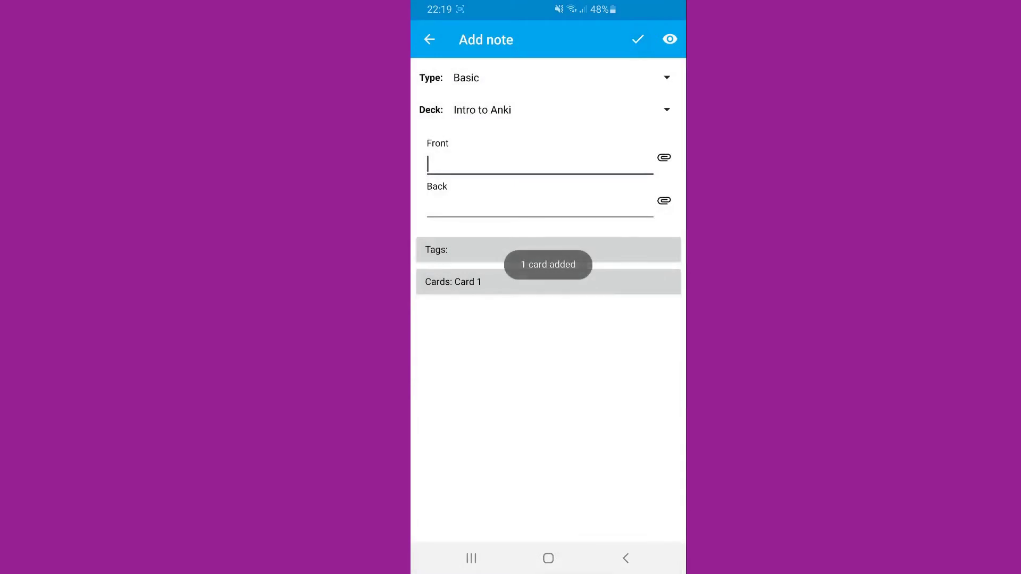
Step: Return to AnkiDroid's deck list and enter Intro to Anki for study
left_click(626, 558)
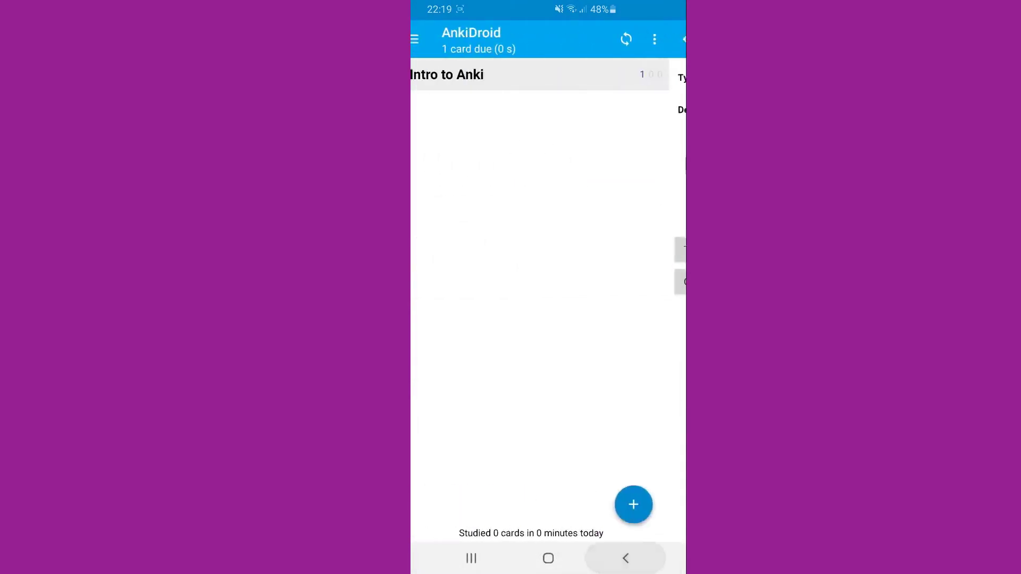
left_click(591, 74)
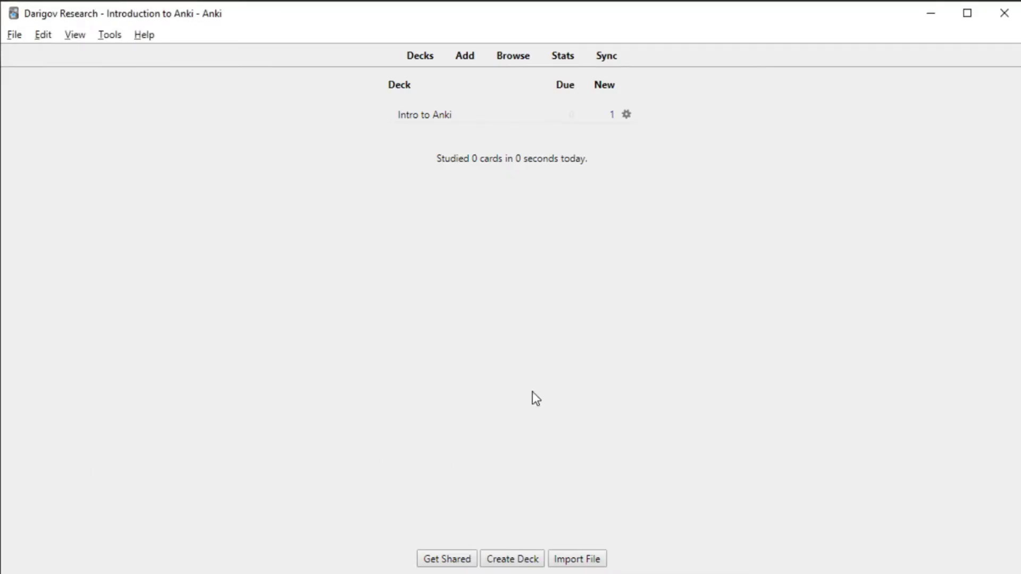
Step: In the browser, edit the Intro to Anki note's back to read 'like this improved'
left_click(524, 64)
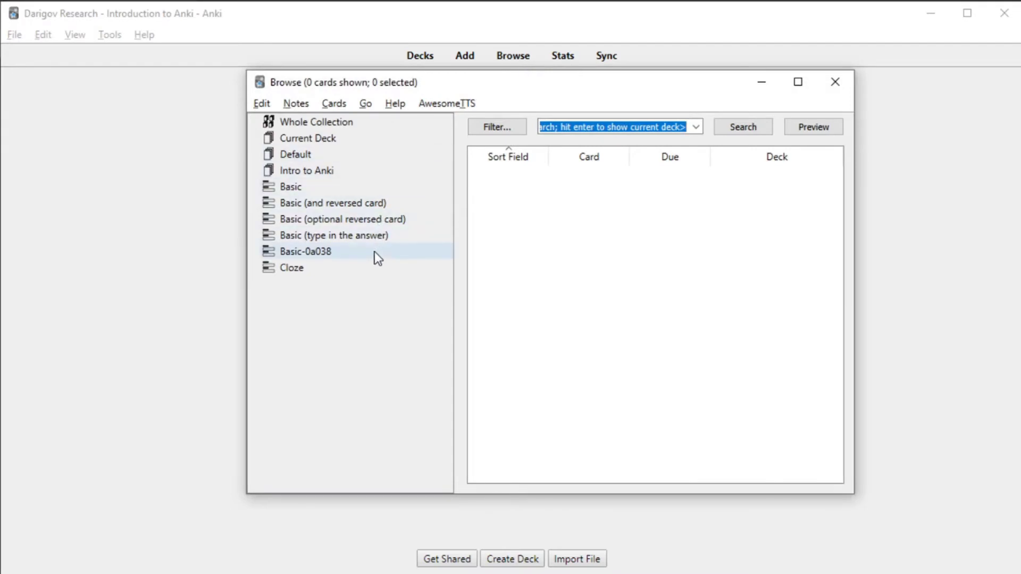
left_click(365, 176)
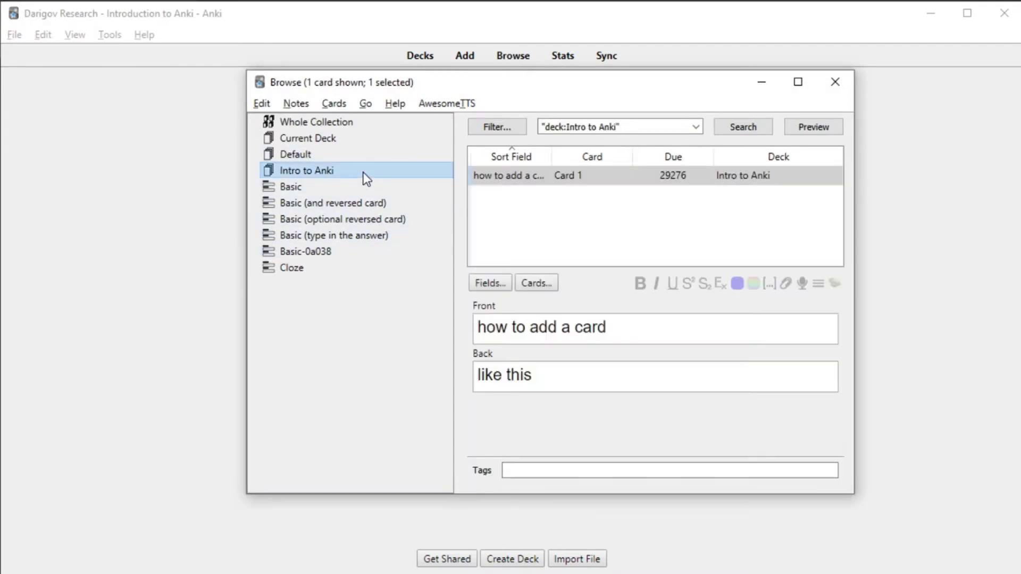
left_click(543, 177)
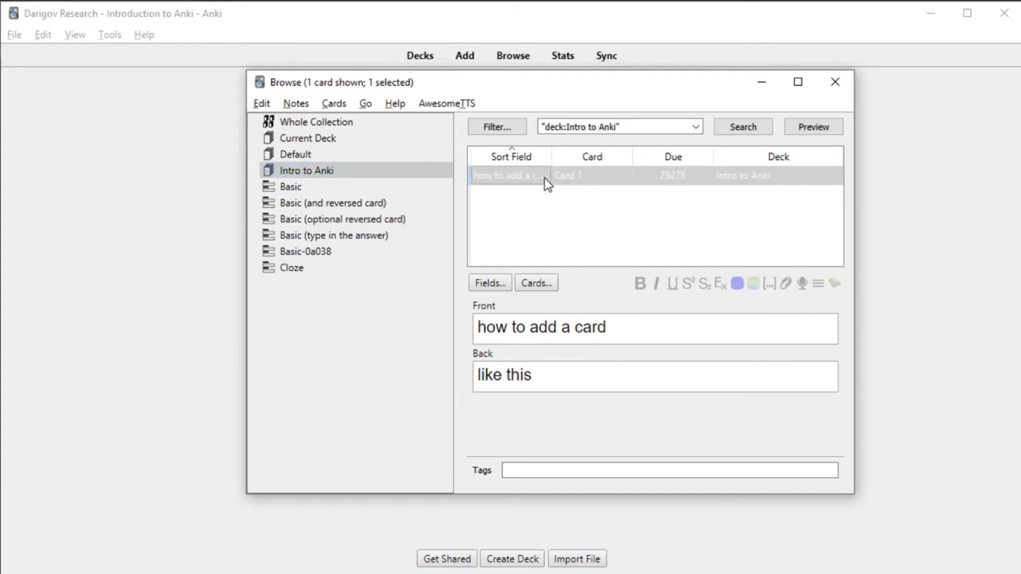
left_click(624, 372)
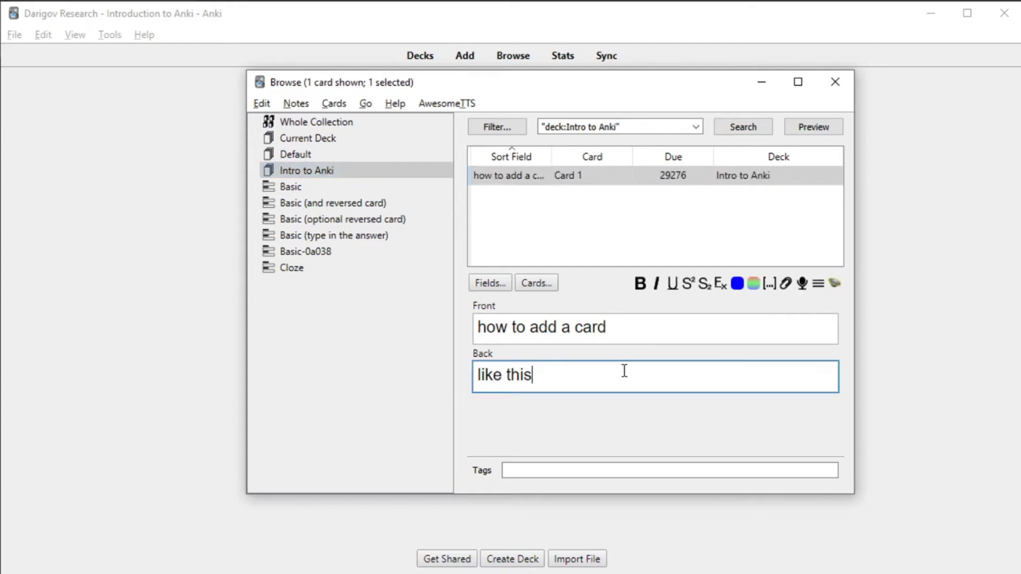
type("improved")
left_click(642, 469)
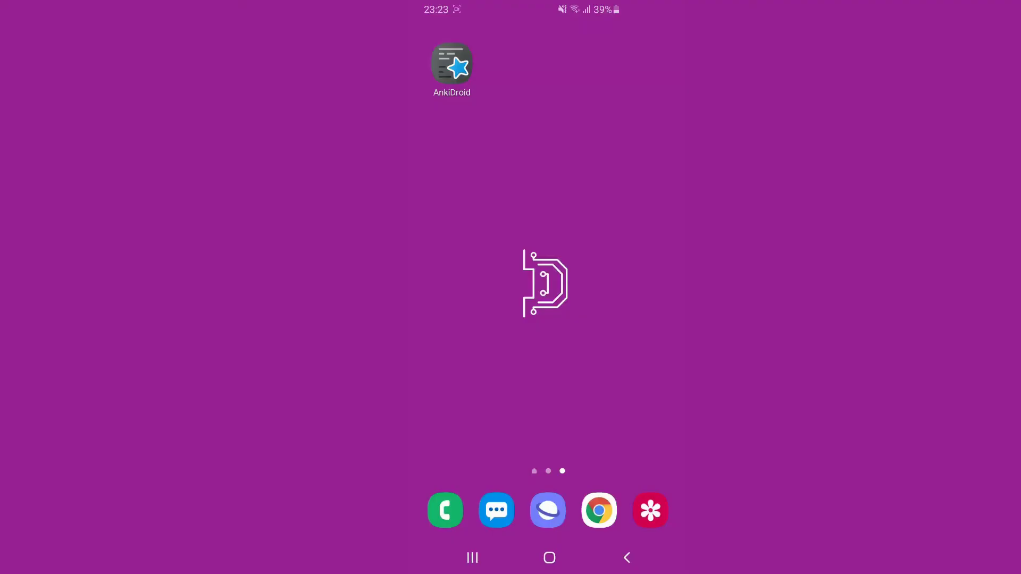
Step: From AnkiDroid's menu, reach the card browser and open the 'how to add a card' note
left_click(451, 64)
left_click(428, 37)
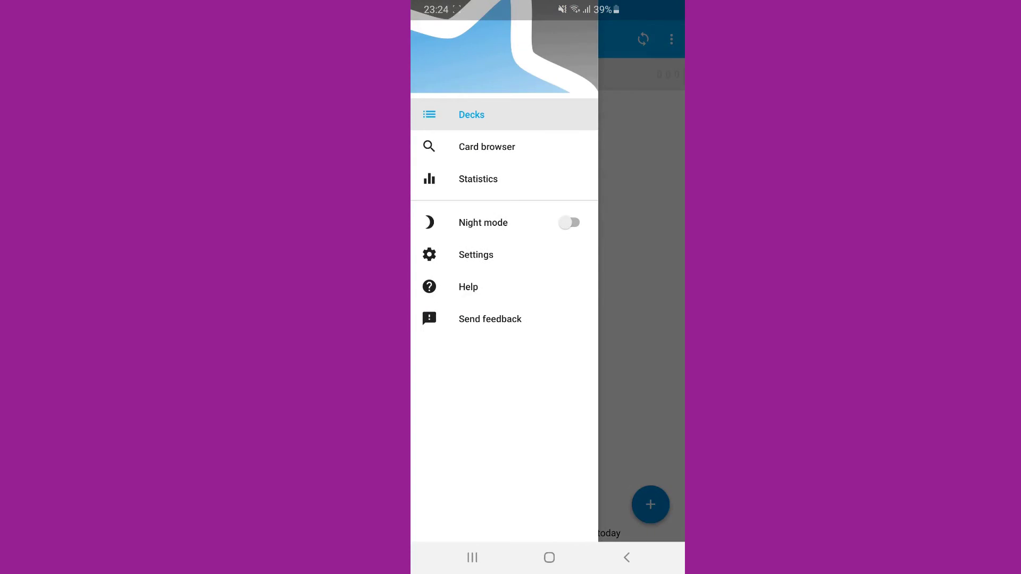
left_click(486, 148)
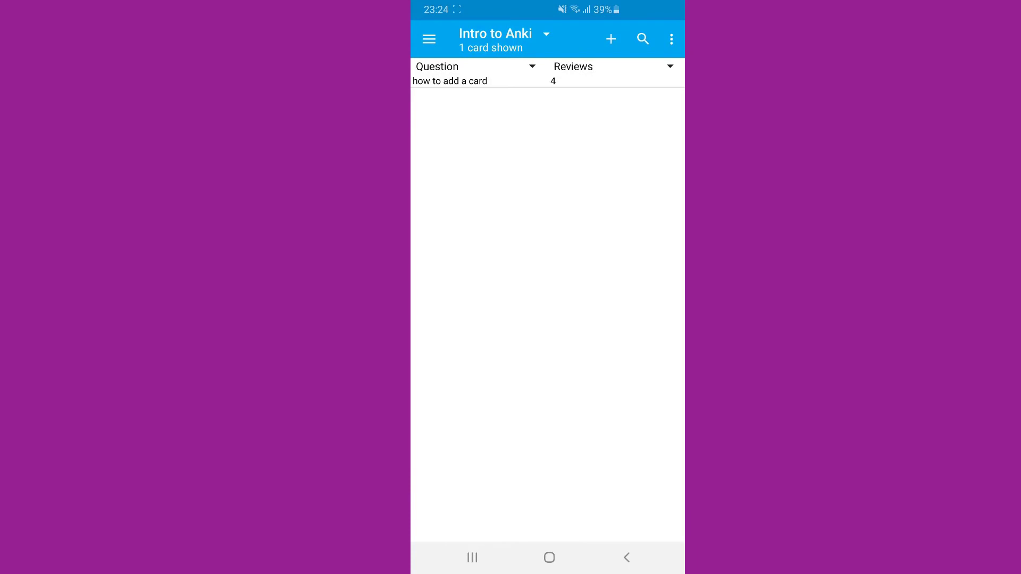
left_click(479, 80)
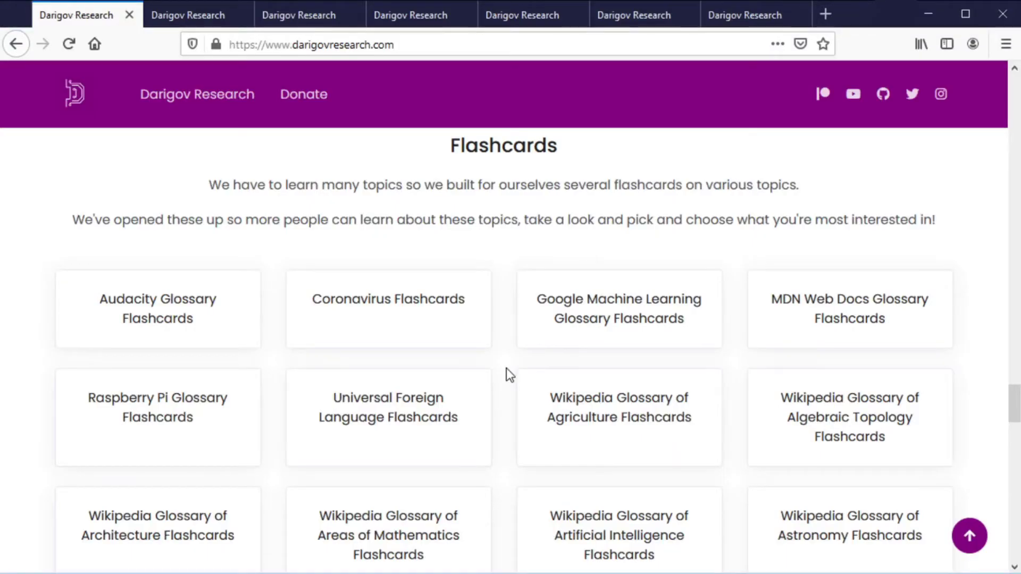
scroll(506, 368, "down", 2)
scroll(507, 368, "down", 2)
scroll(507, 367, "down", 3)
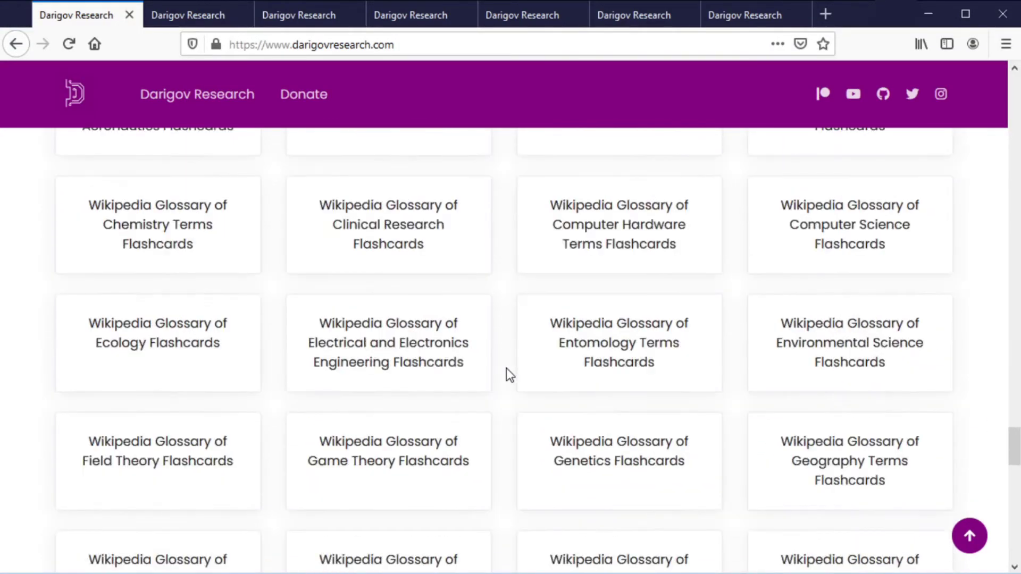
scroll(506, 368, "down", 1)
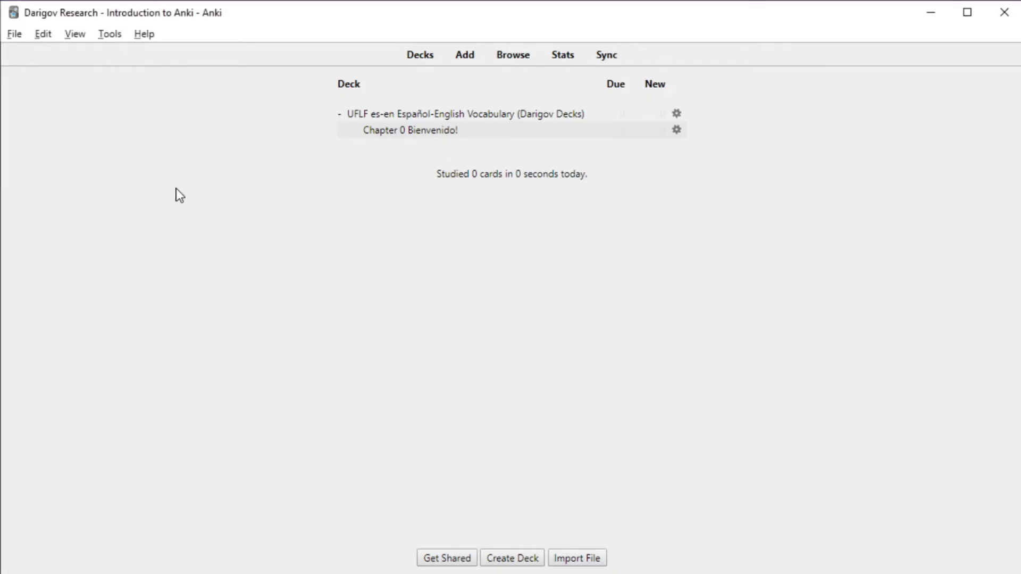
Step: Choose the Chapter 0 Bienvenido! vocabulary file for import via File > Import
left_click(16, 37)
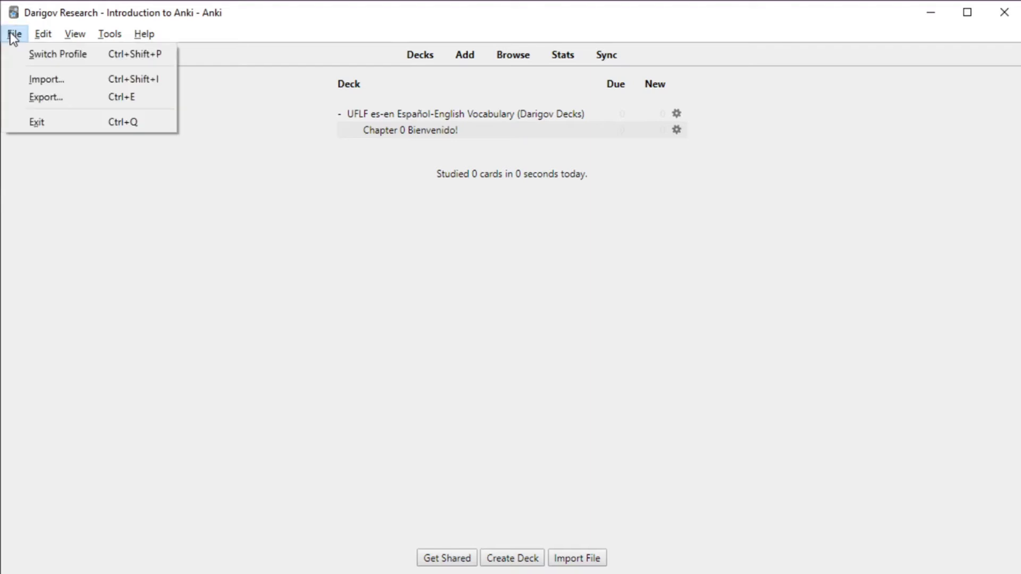
left_click(35, 77)
left_click(221, 160)
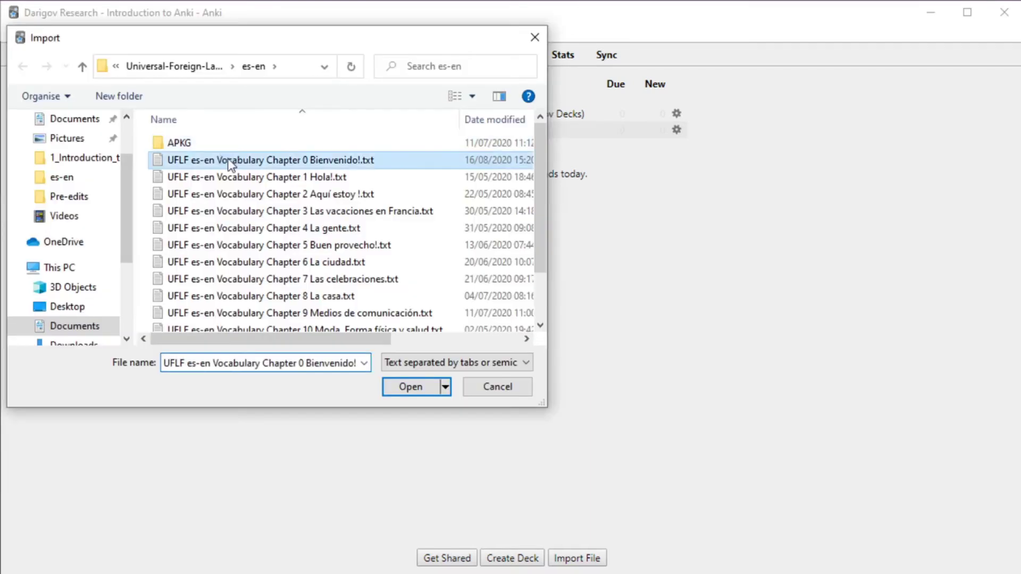
left_click(411, 387)
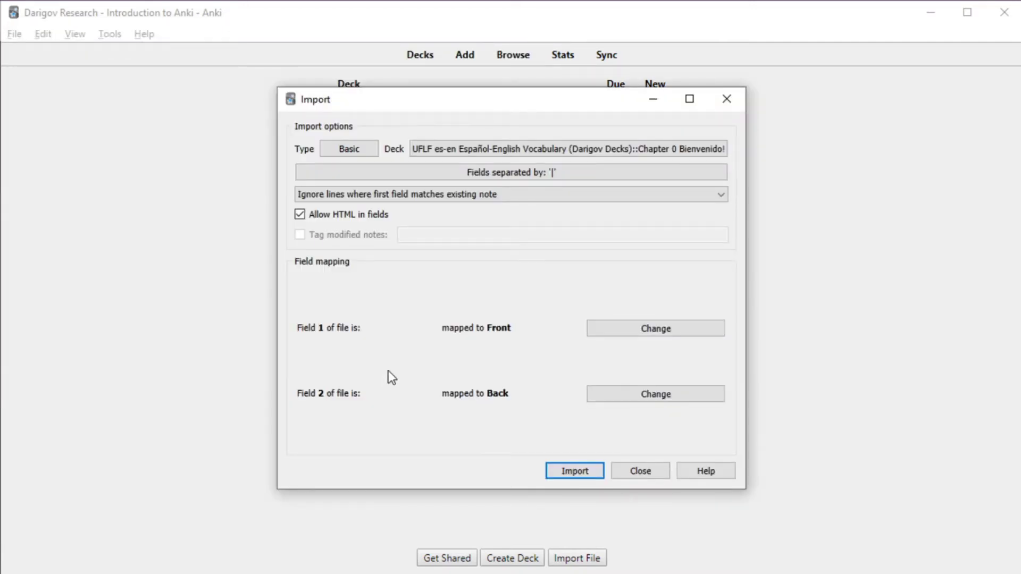
Step: Set the field separator to | and import, adding 34 notes to Chapter 0 Bienvenido!
left_click(511, 171)
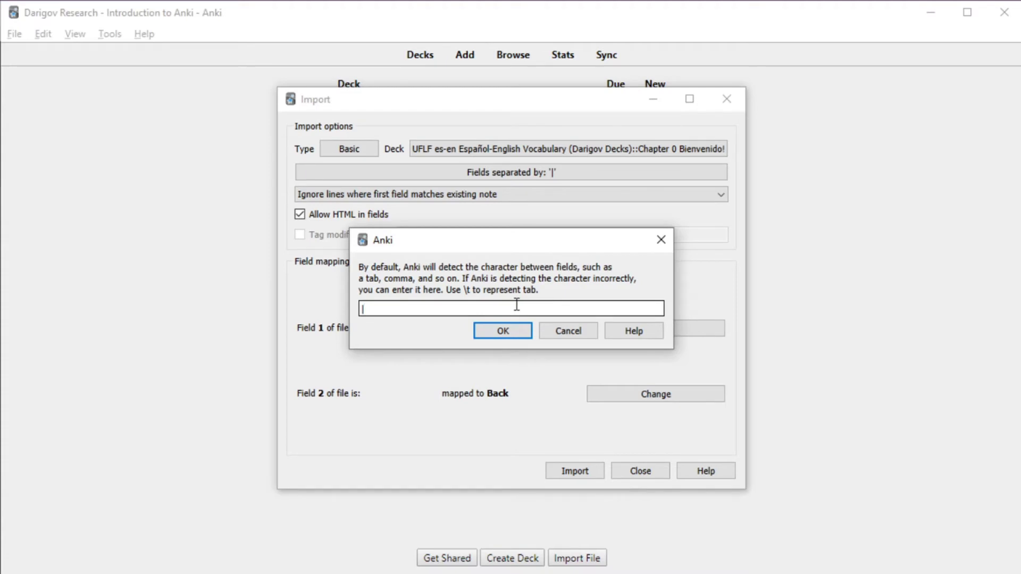
type("~")
key("BackSpace")
type("|")
left_click(509, 331)
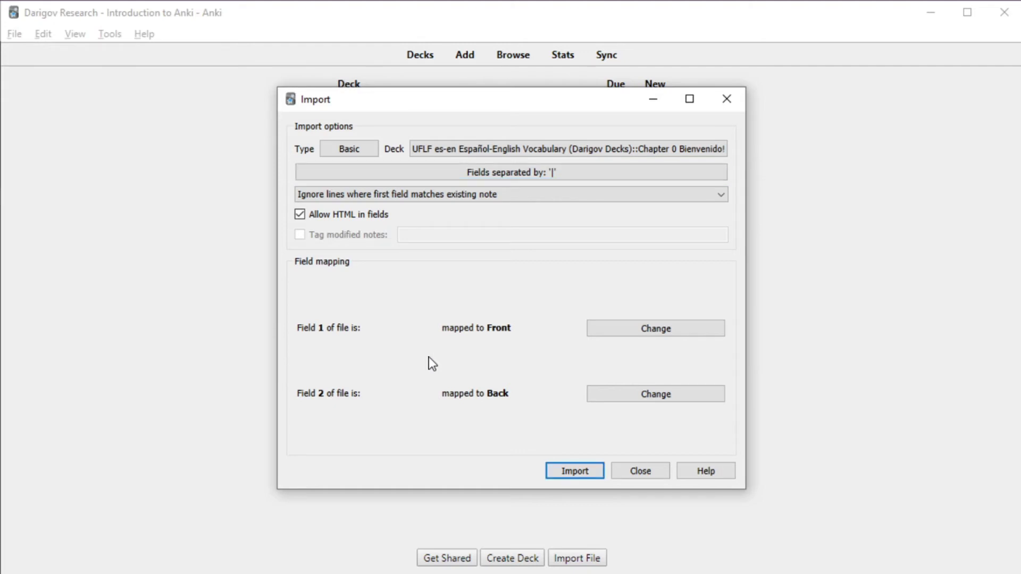
left_click(579, 472)
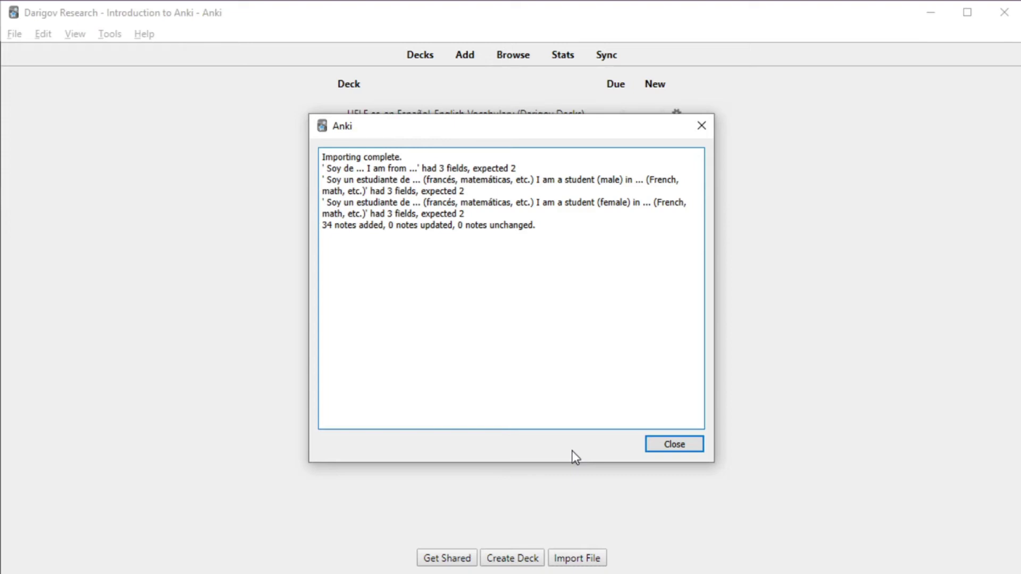
left_click(674, 444)
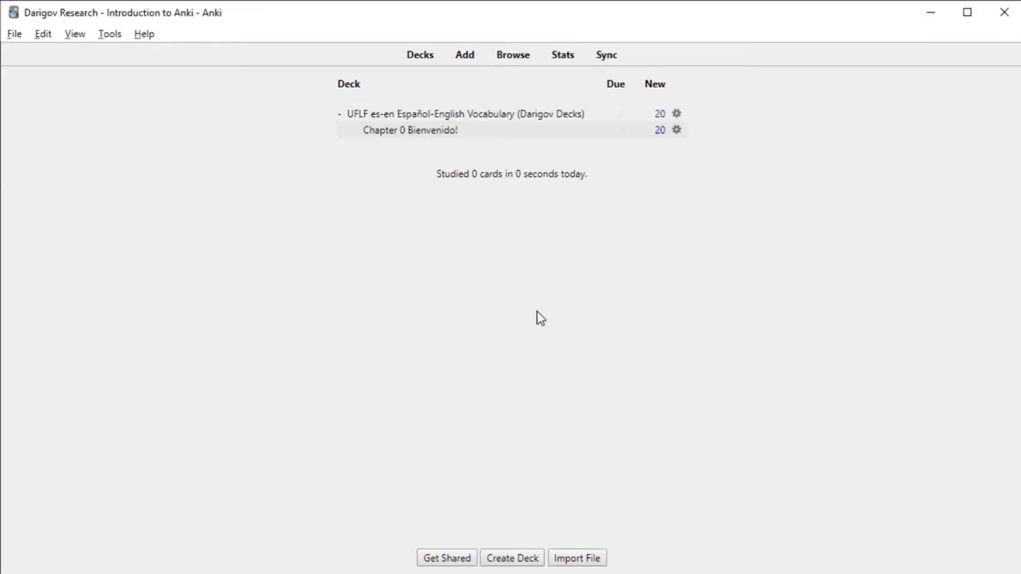
Step: In the browser, select and delete all 34 Chapter 0 Bienvenido! notes
left_click(513, 56)
left_click(472, 224)
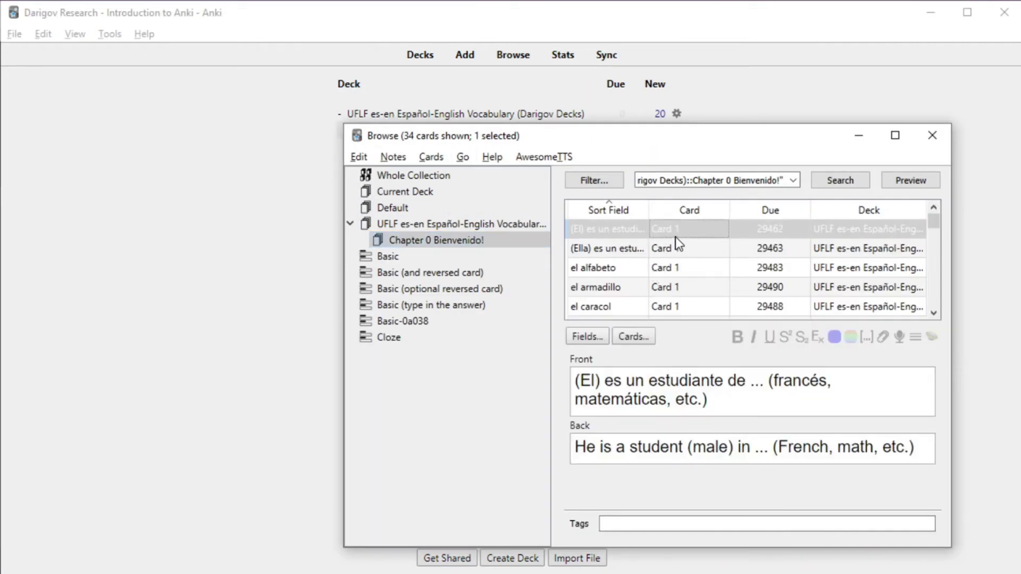
key("ctrl+a")
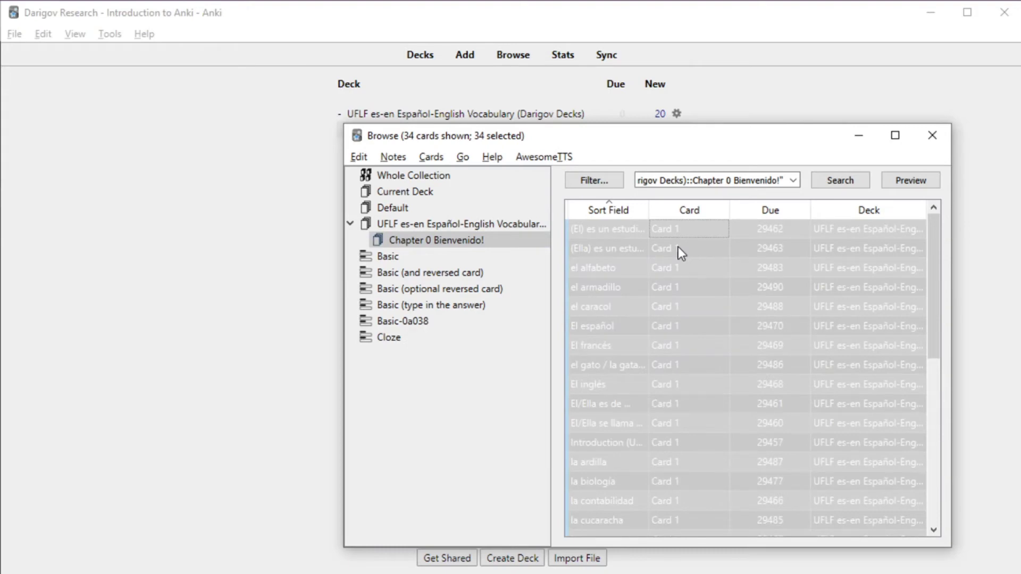
key("ctrl+Delete")
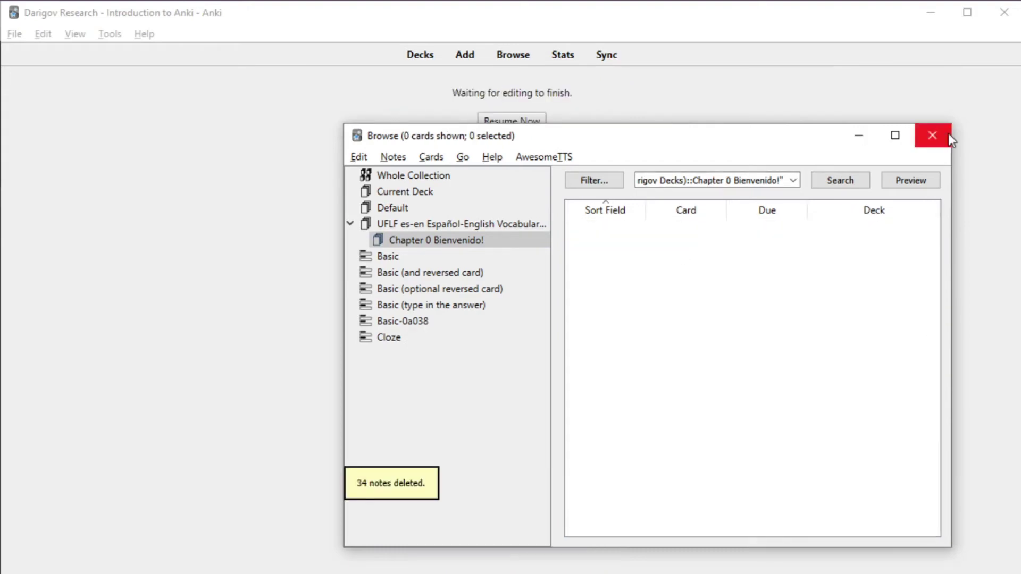
left_click(932, 134)
Step: In Atom, remove the leading pipes on lines 20–22 of the chapter file and save it
key("alt+Tab")
left_click(298, 396)
key("ctrl+alt+Down")
key("ctrl+alt+Down")
key("BackSpace")
key("ctrl+s")
key("alt+Tab")
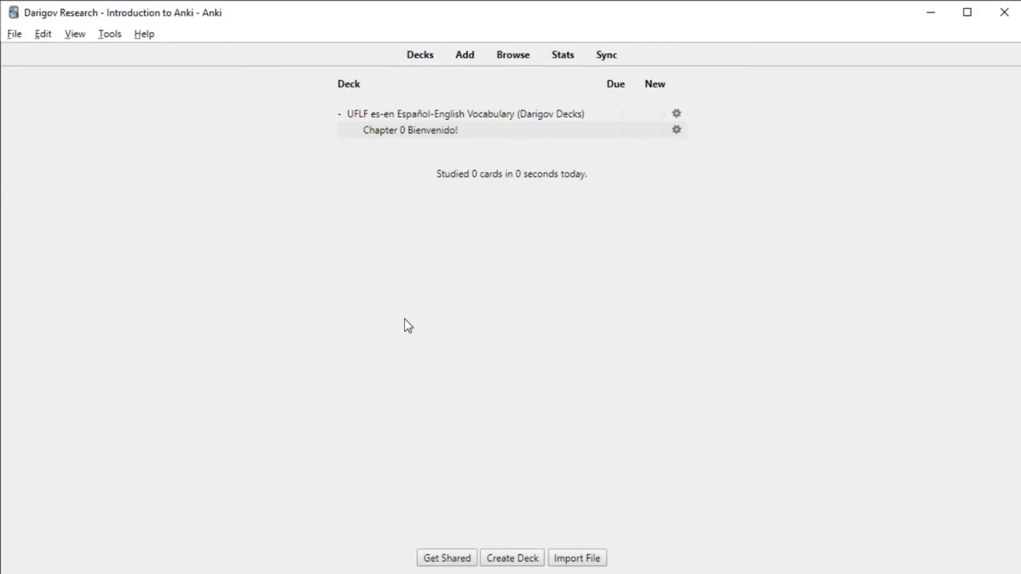
Step: Re-import the corrected Chapter 0 Bienvenido!.txt, adding 36 notes to the deck
left_click(14, 33)
left_click(36, 78)
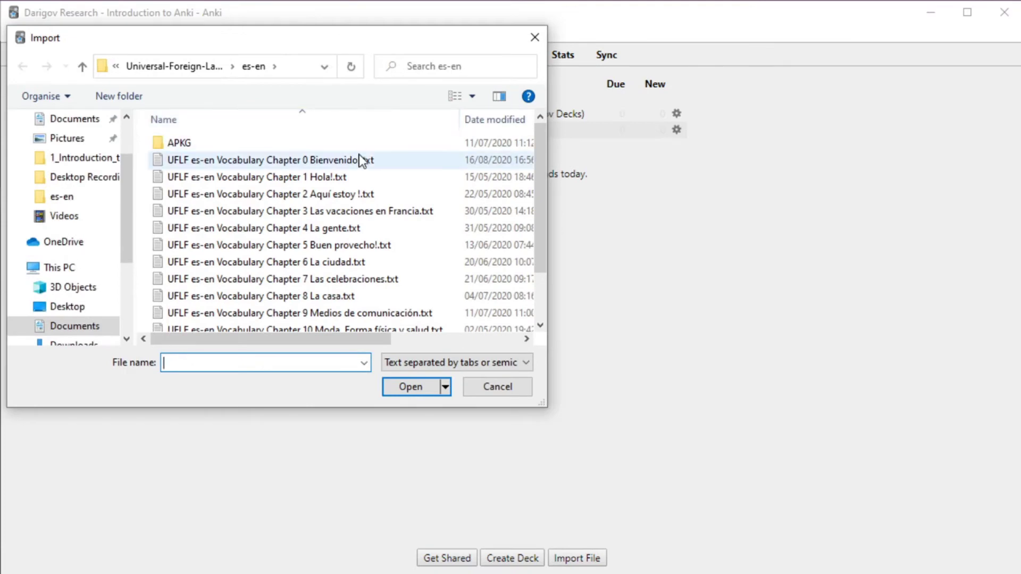
left_click(363, 159)
left_click(413, 388)
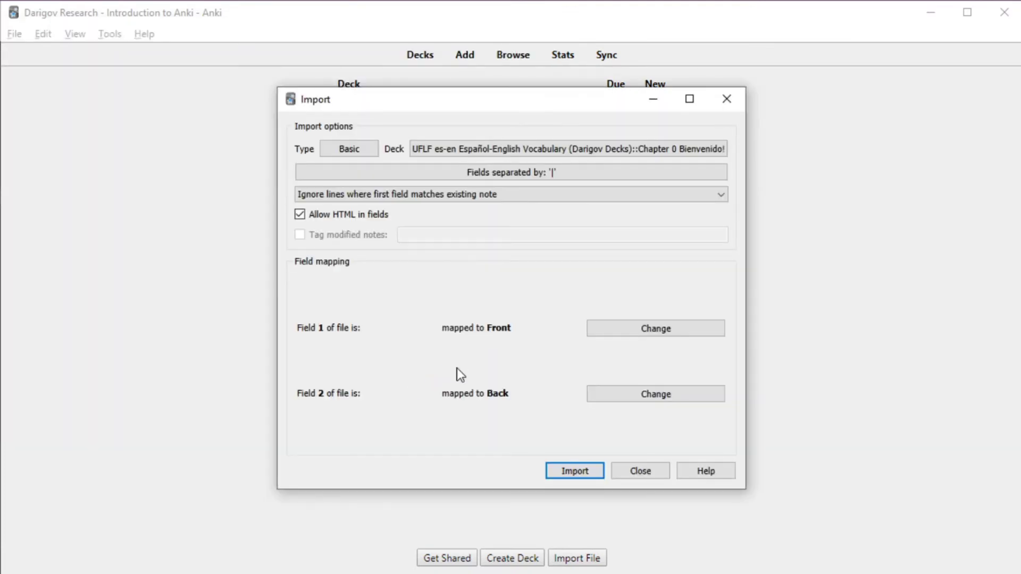
key("Return")
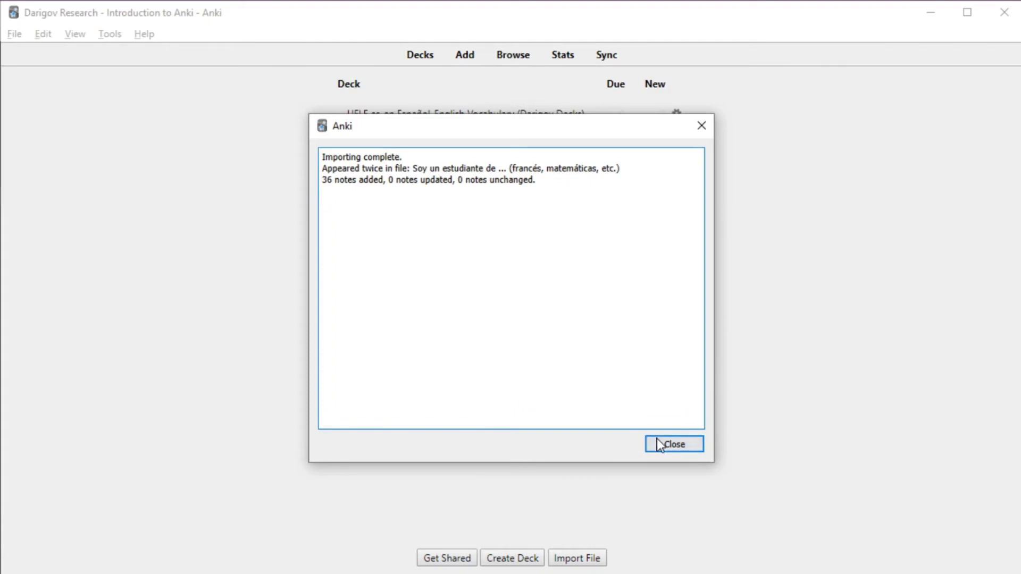
left_click(656, 444)
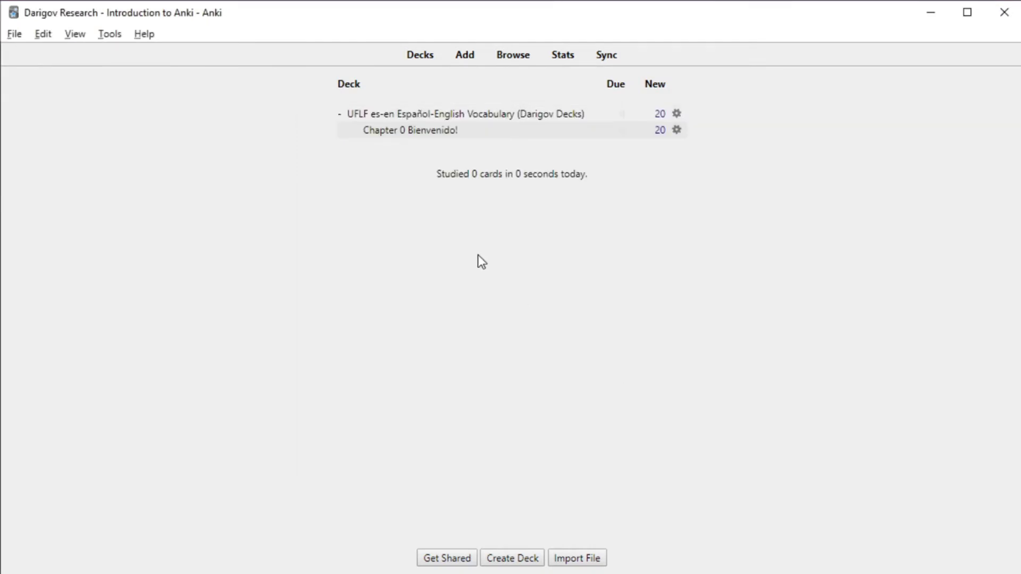
Step: Start a new card with the 'Spanish, English, text, audio' note type and review its field list
left_click(465, 56)
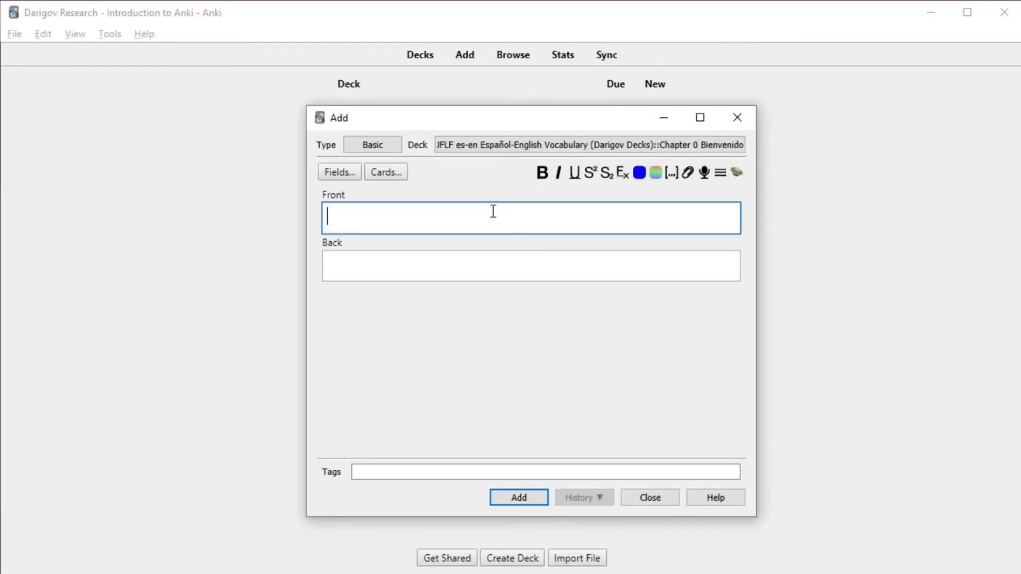
left_click(382, 151)
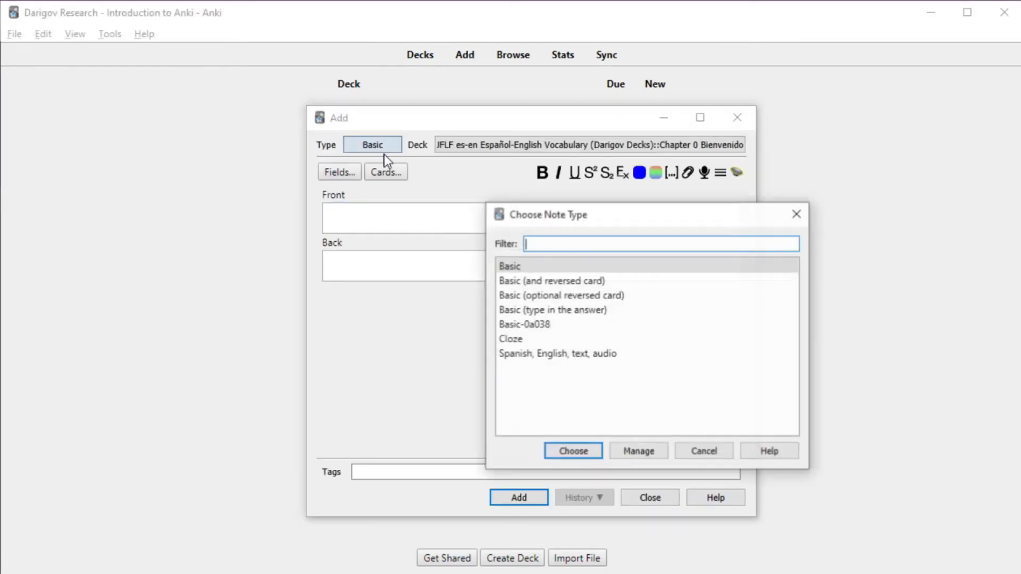
left_click(536, 353)
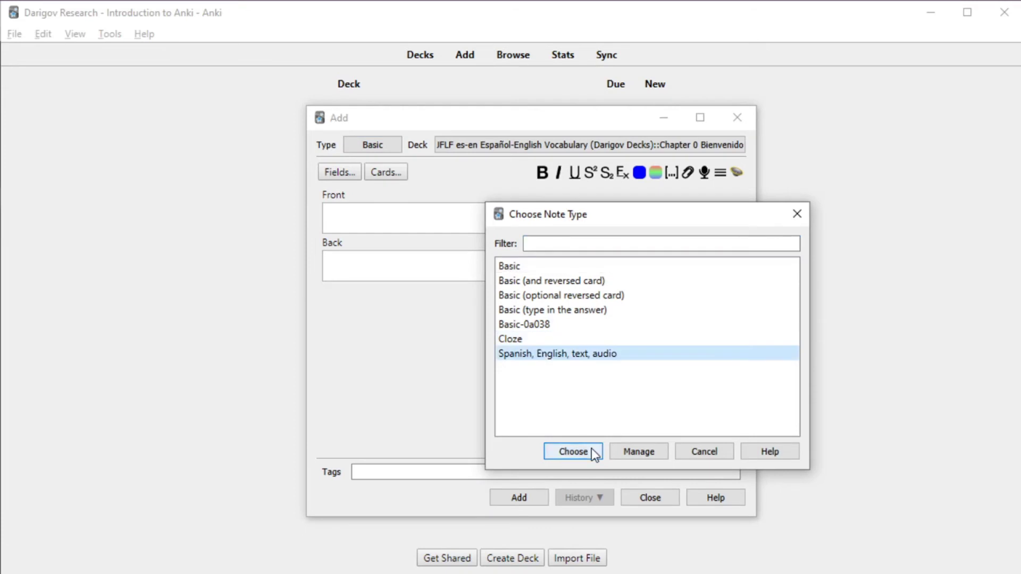
left_click(591, 450)
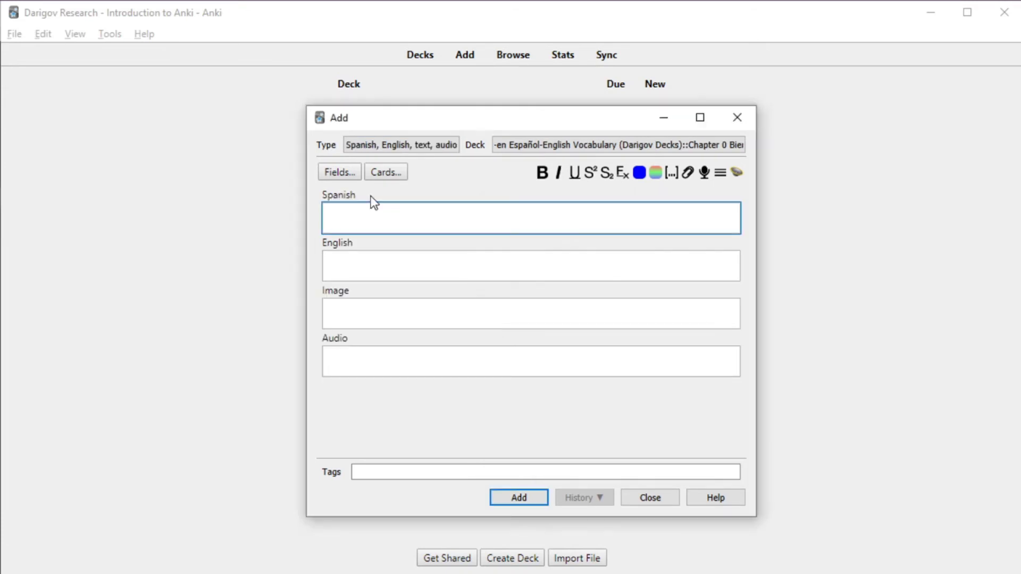
left_click(339, 172)
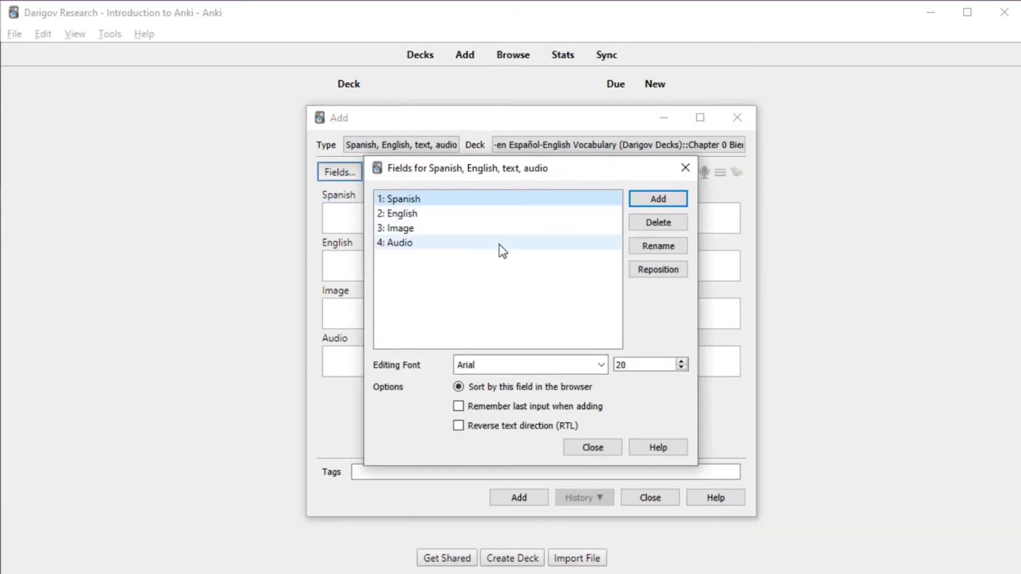
left_click(595, 443)
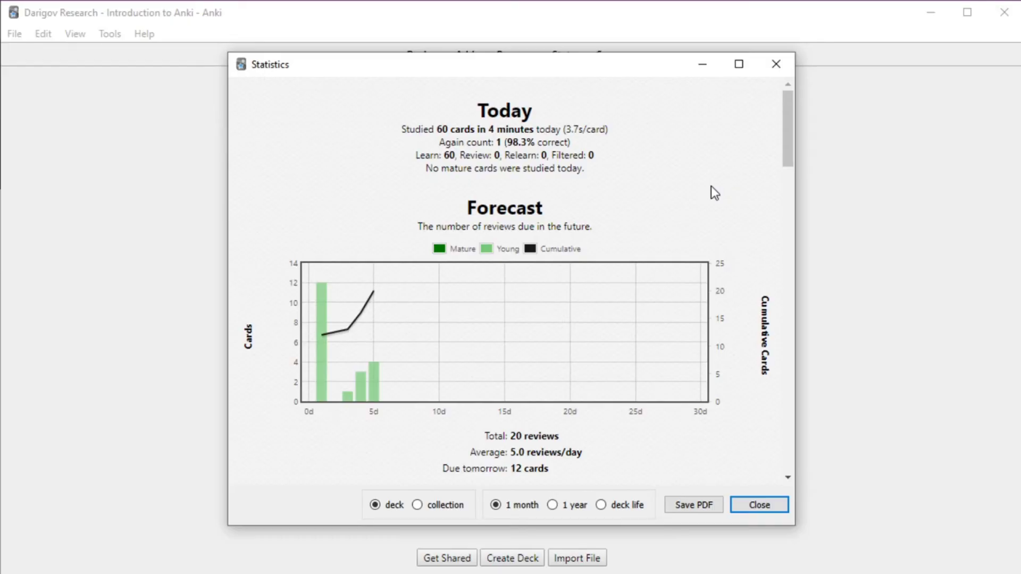
scroll(712, 192, "down", 5)
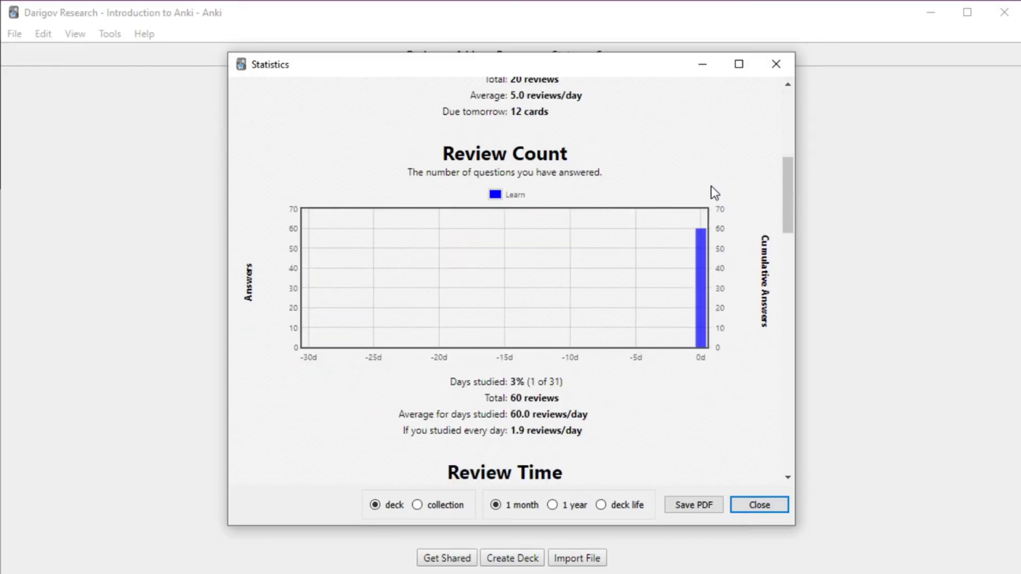
scroll(712, 191, "down", 5)
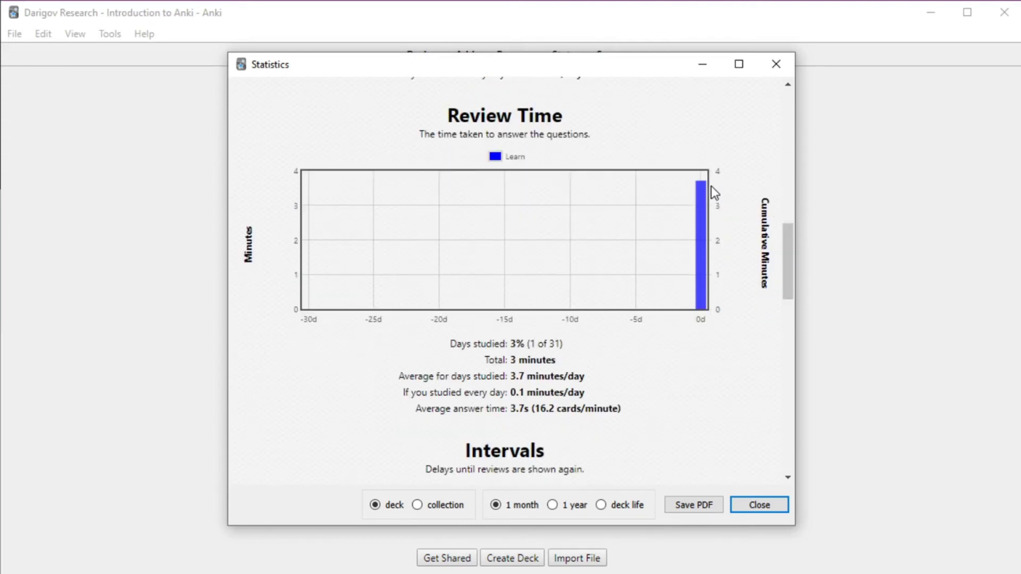
scroll(712, 192, "down", 5)
scroll(711, 185, "down", 5)
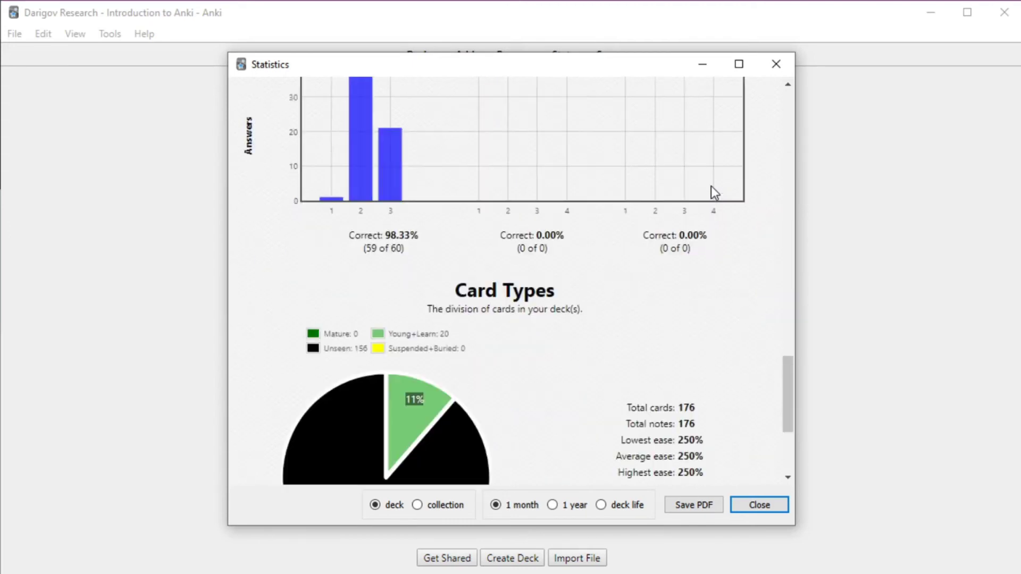
scroll(710, 186, "down", 3)
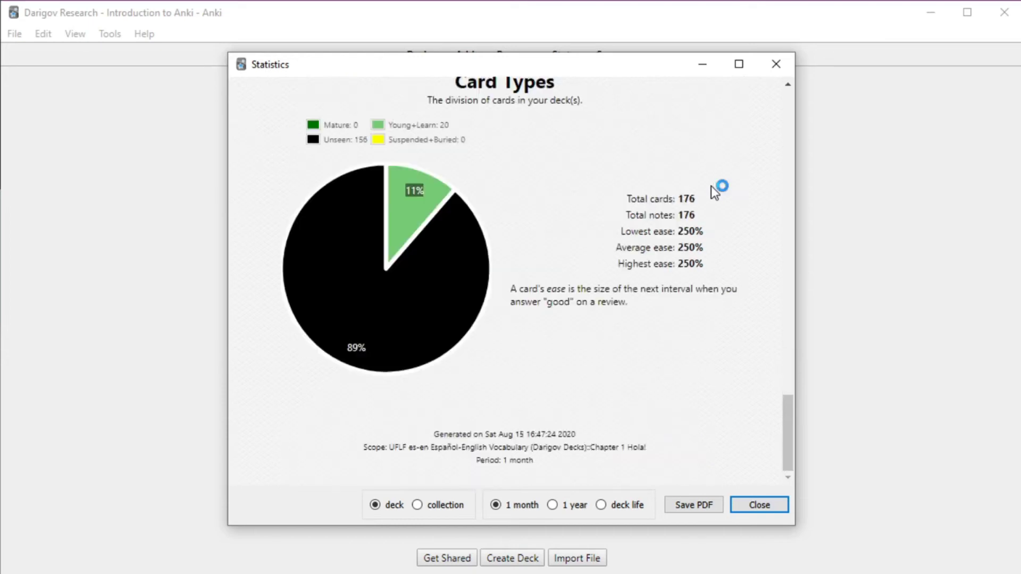
Step: Reopen Statistics and switch it to the whole collection over a 1 year period
left_click(762, 510)
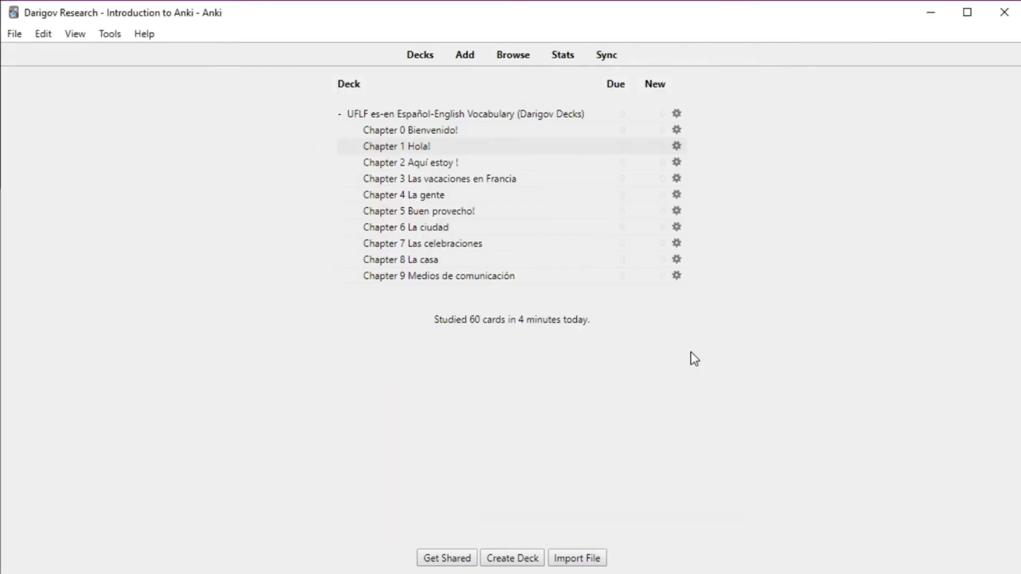
left_click(563, 57)
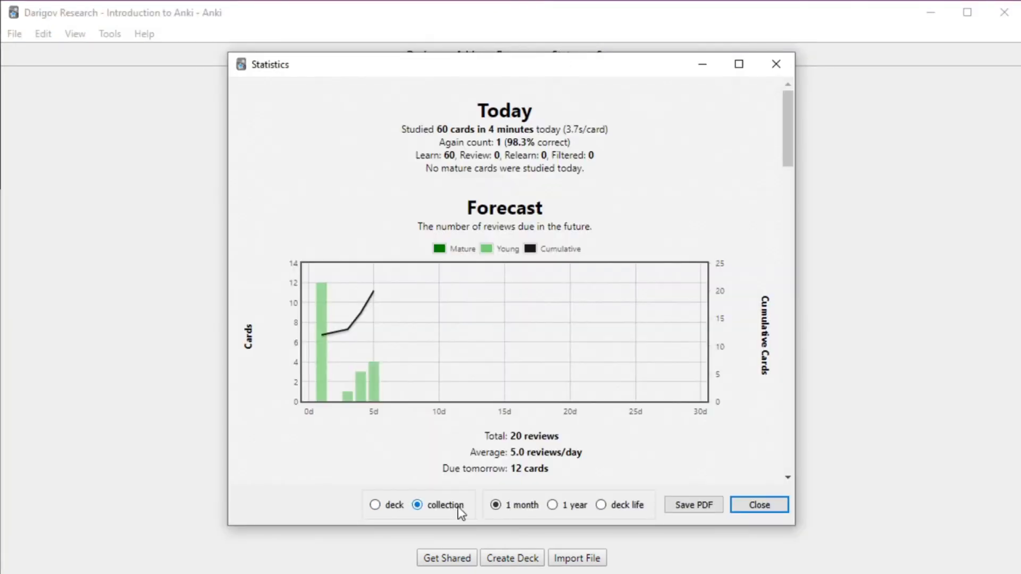
left_click(573, 507)
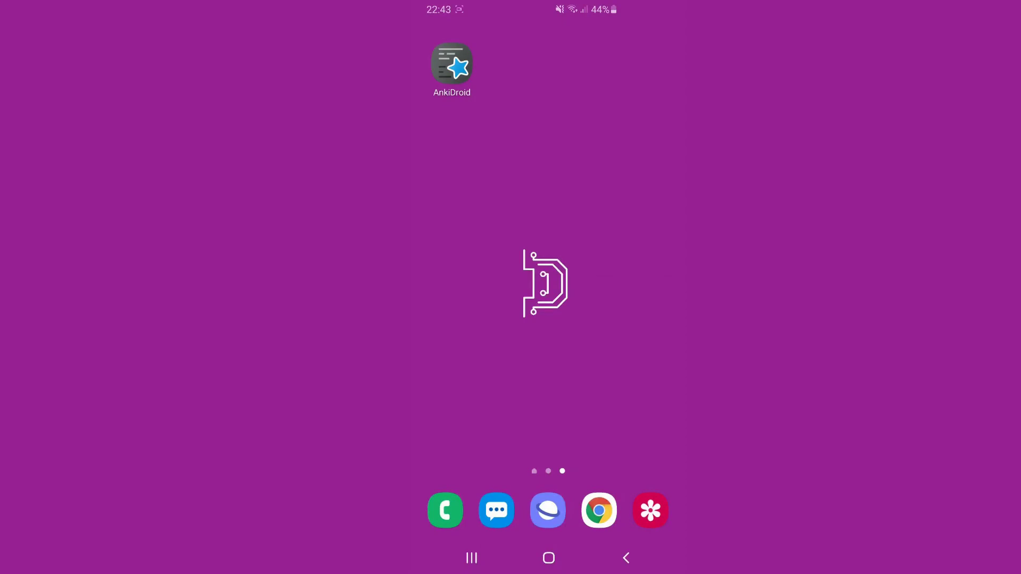
Step: Launch AnkiDroid and bring up the Intro to Anki deck's statistics
left_click(451, 64)
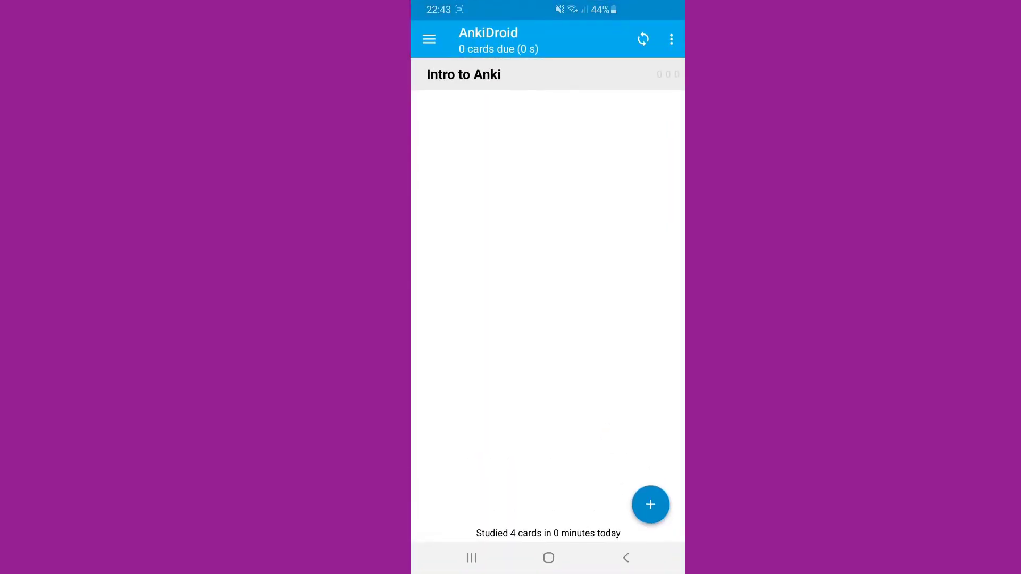
left_click(429, 38)
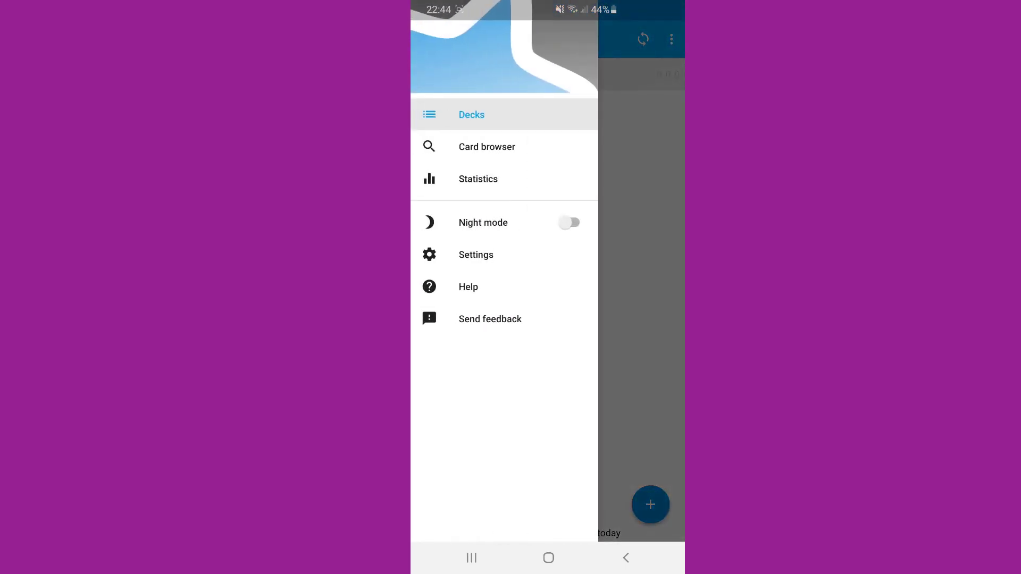
left_click(478, 179)
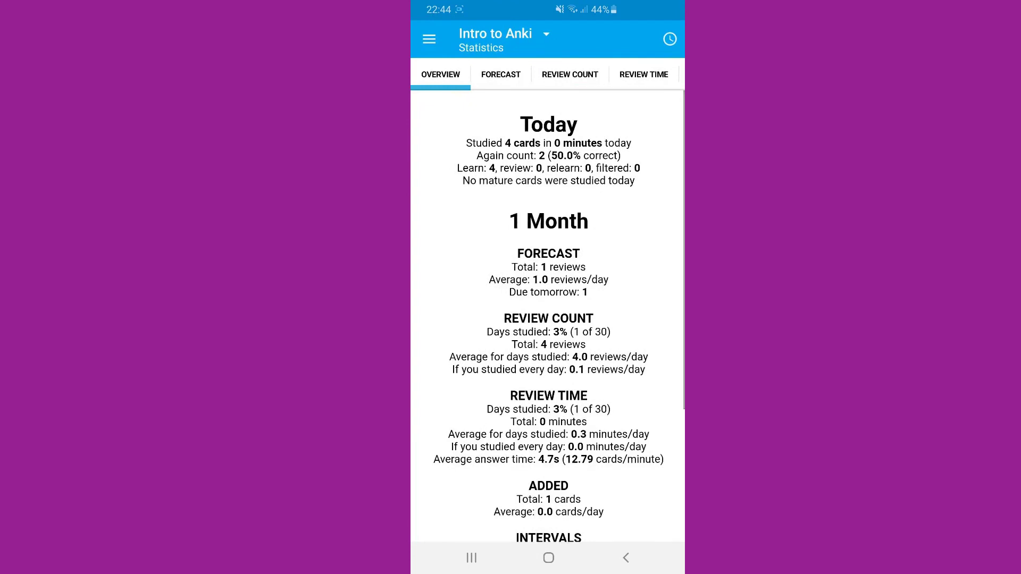
Step: View the forecast, review count, review time and intervals graphs
left_click(500, 74)
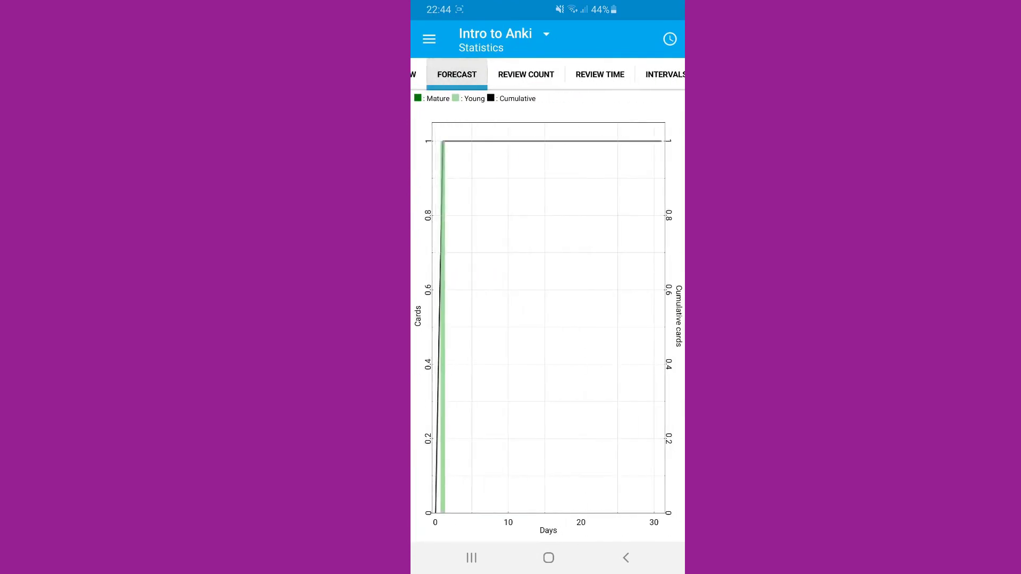
left_click(526, 75)
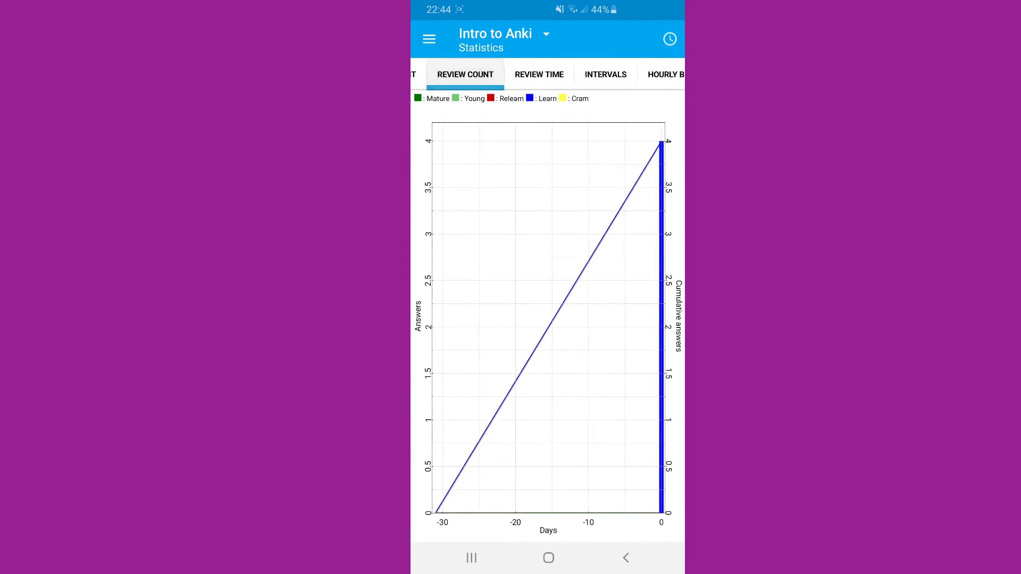
left_click(539, 74)
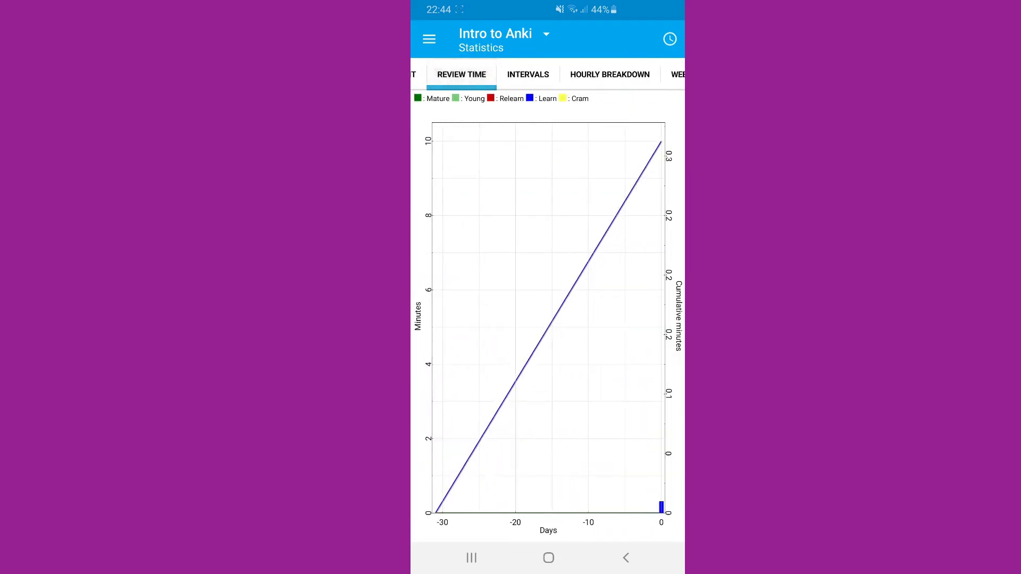
left_click(526, 74)
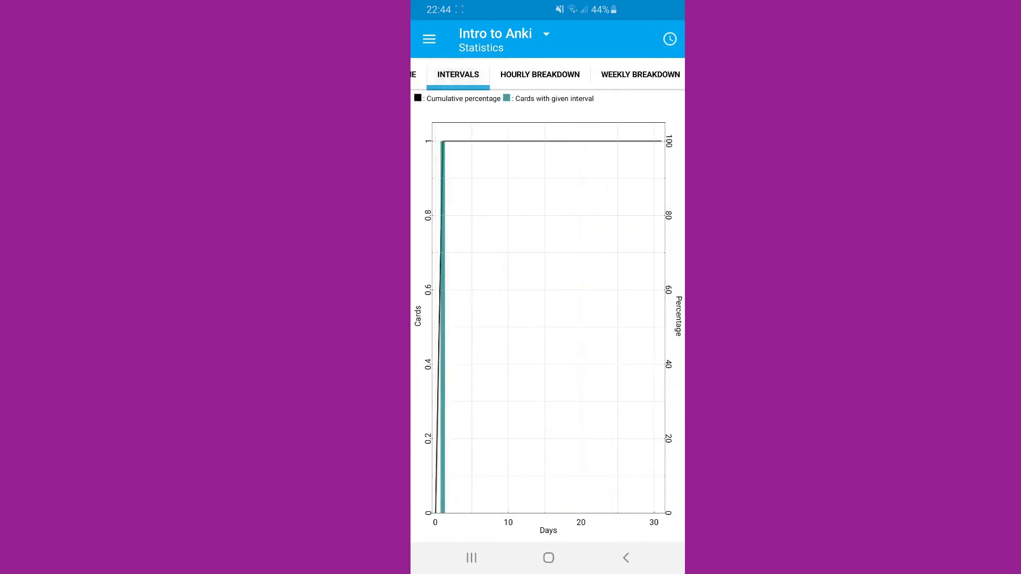
Step: View the hourly and weekly breakdowns, answer buttons and card types charts
left_click(539, 74)
left_click(577, 75)
left_click(572, 74)
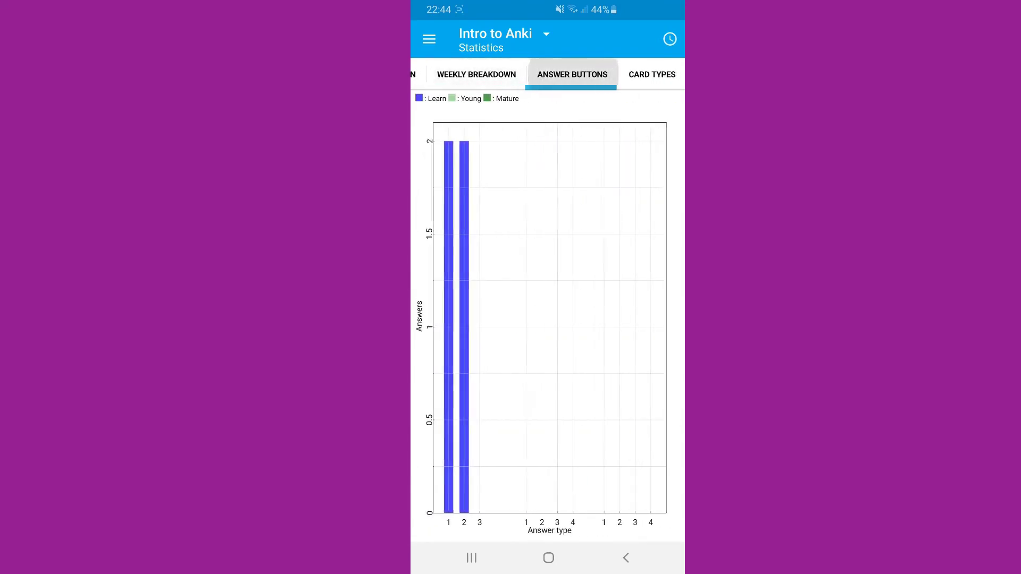
left_click(651, 74)
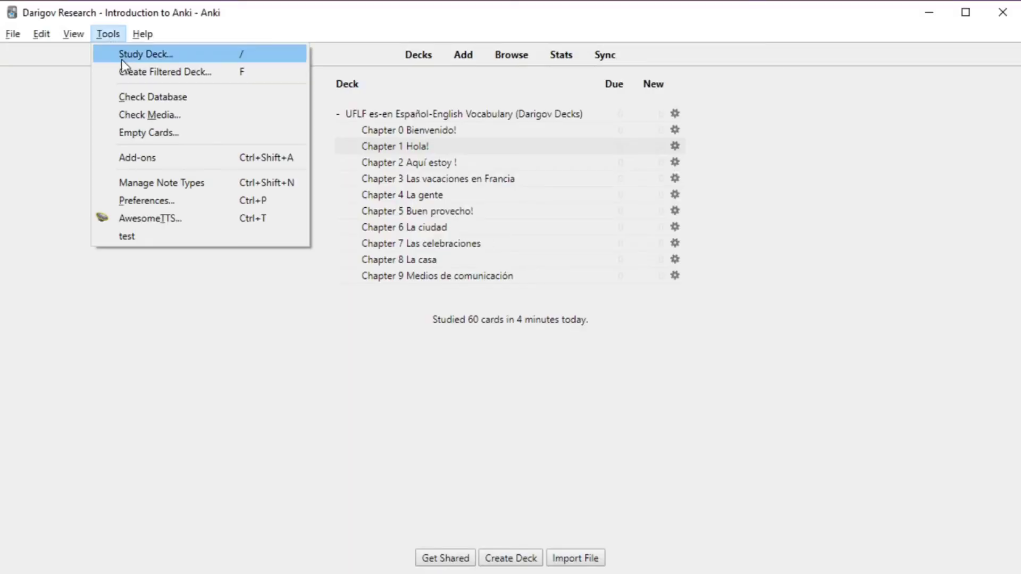
Step: From the Add-ons list, launch AnkiWeb's Add-ons for Anki 2.1 catalogue in the browser
left_click(178, 158)
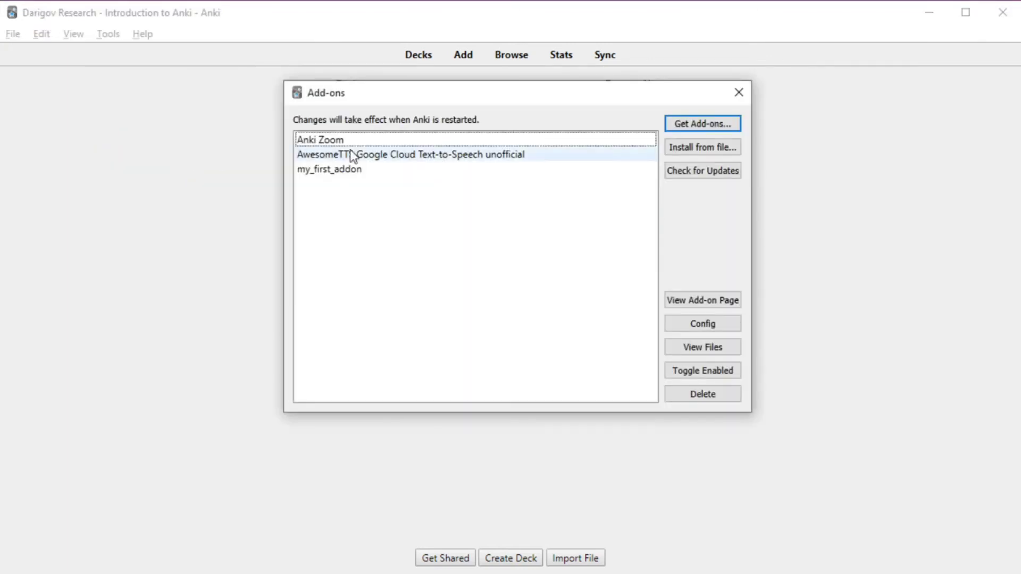
left_click(725, 124)
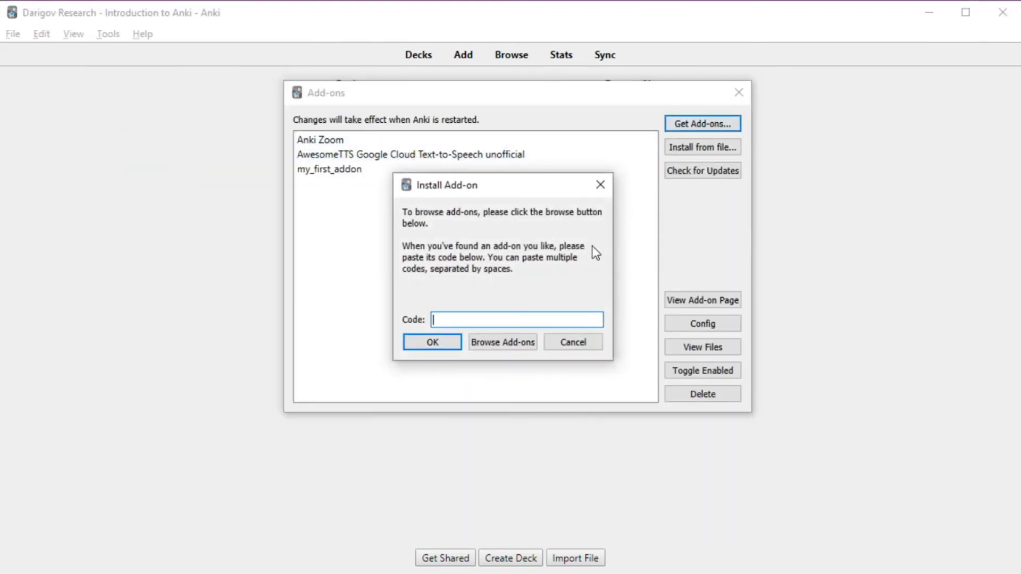
left_click(526, 345)
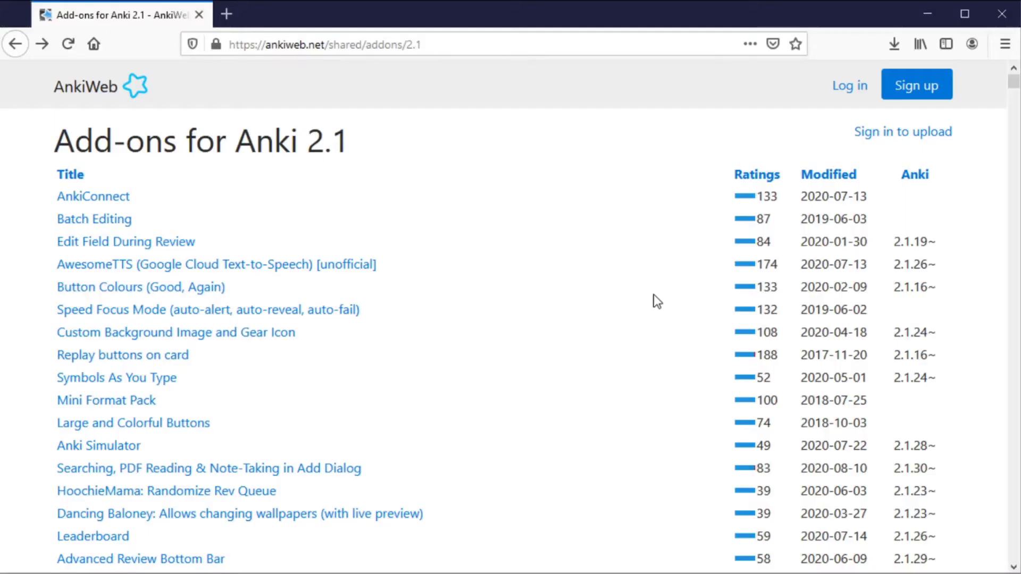
scroll(653, 295, "down", 10)
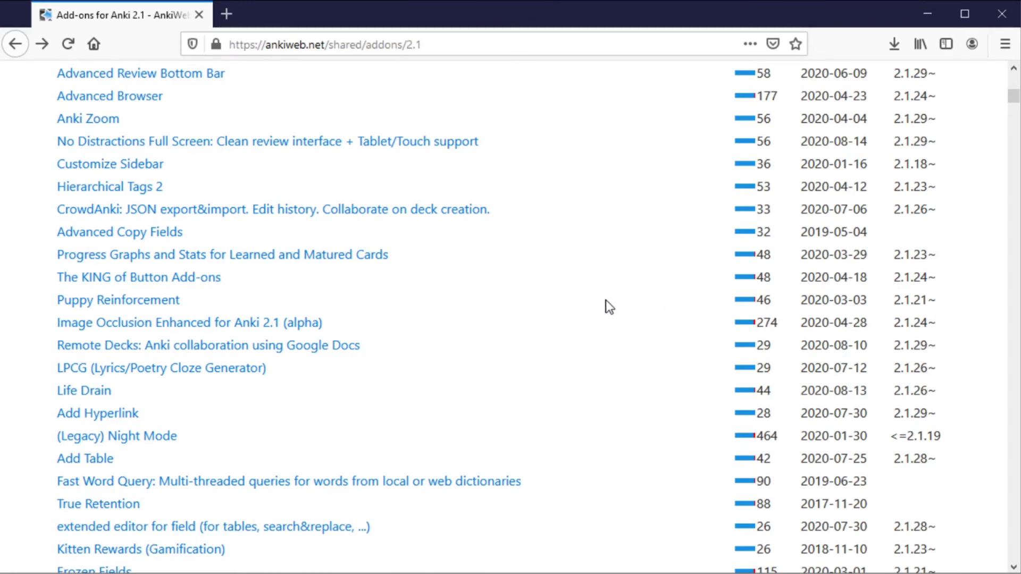
left_click(158, 306)
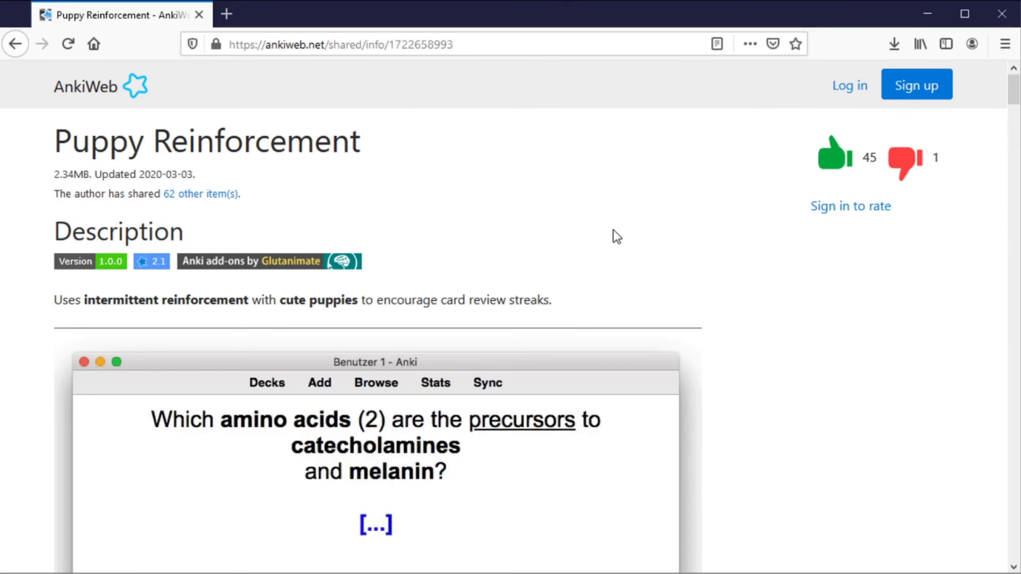
scroll(613, 232, "down", 15)
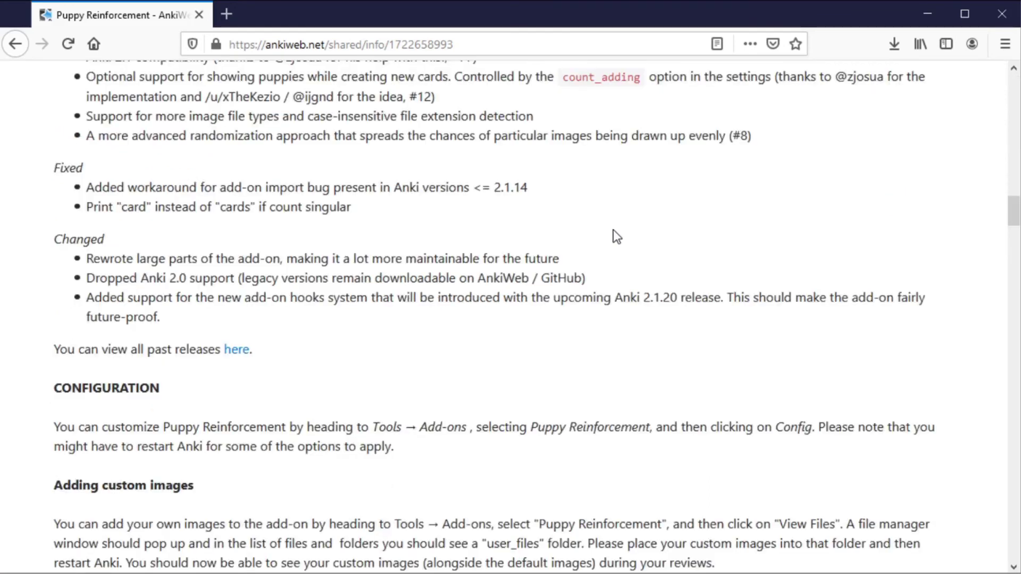
scroll(613, 231, "down", 5)
scroll(613, 235, "down", 5)
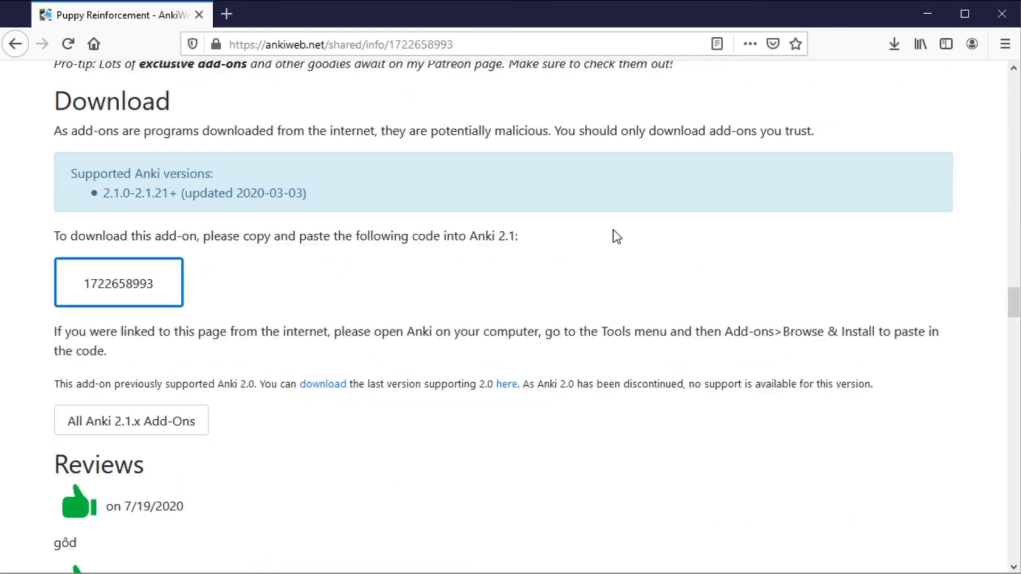
scroll(613, 230, "down", 5)
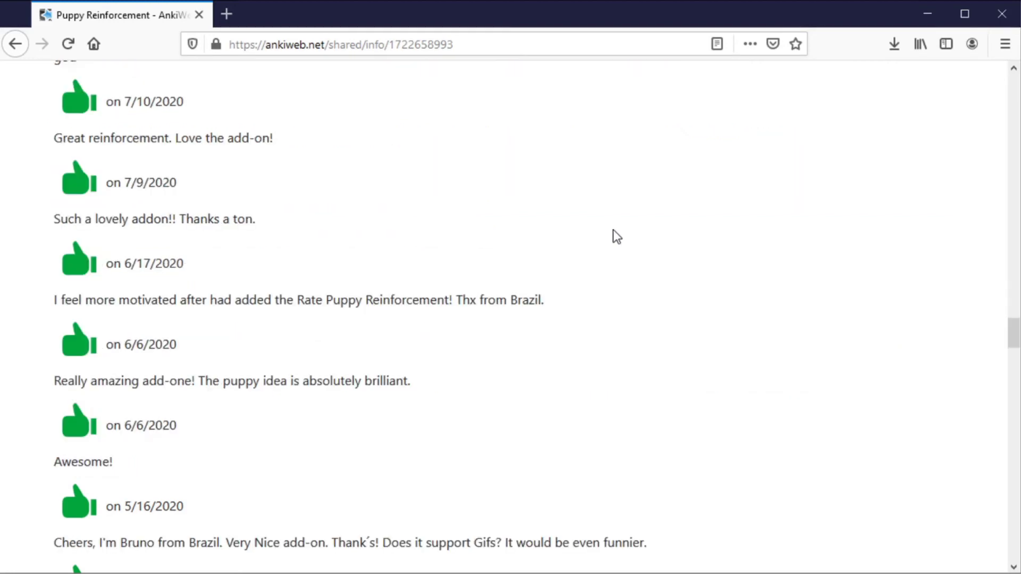
scroll(613, 230, "up", 5)
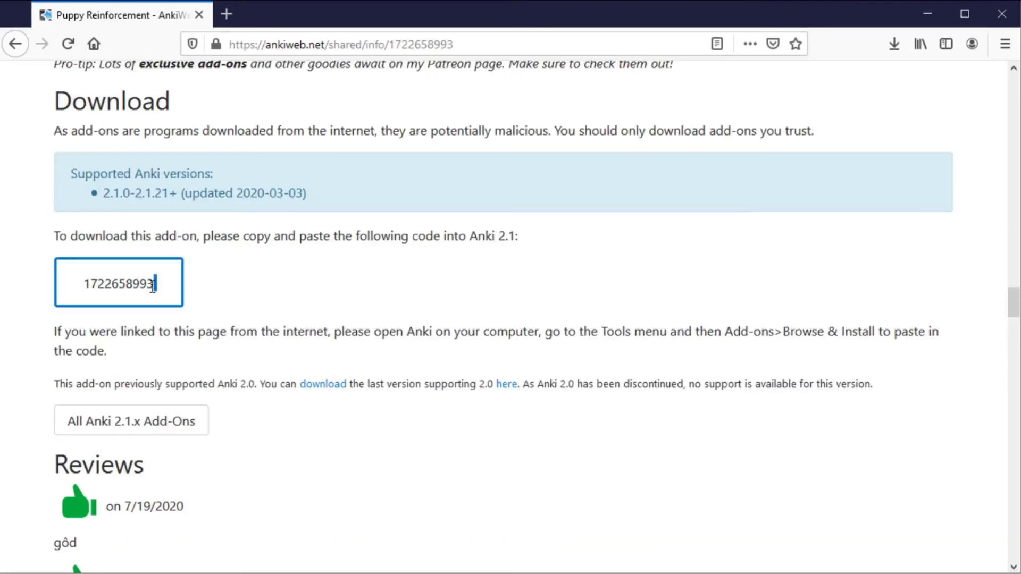
left_click_drag(153, 287, 108, 287)
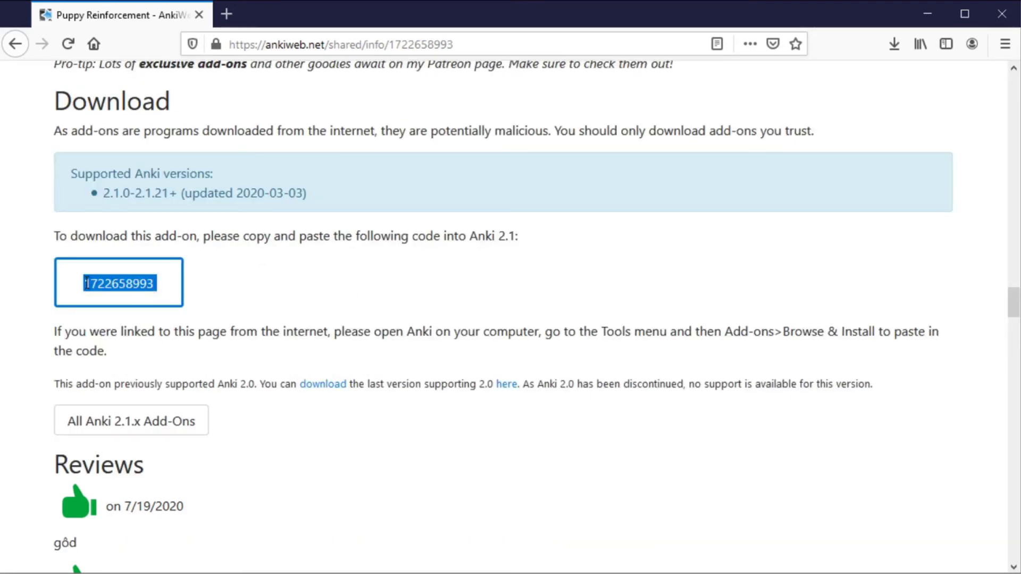
key("alt+Tab")
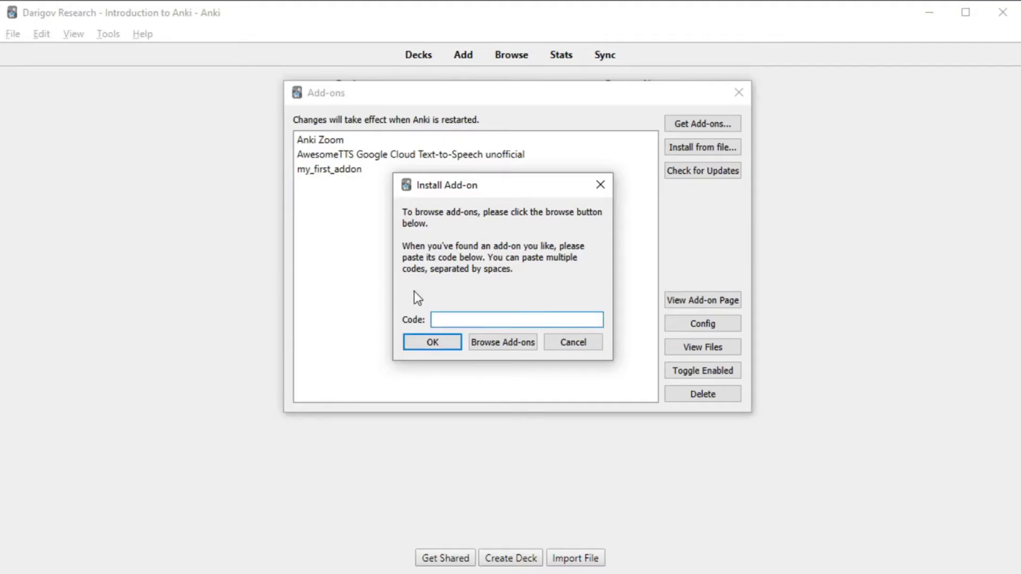
Step: Install the add-on from the pasted code, then exit Anki so it loads
left_click(449, 348)
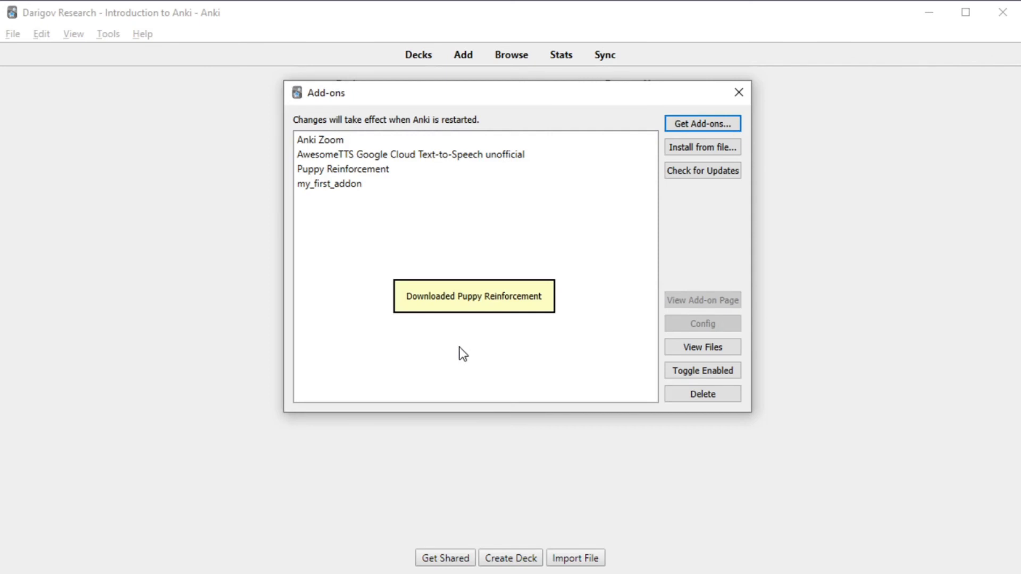
left_click(740, 92)
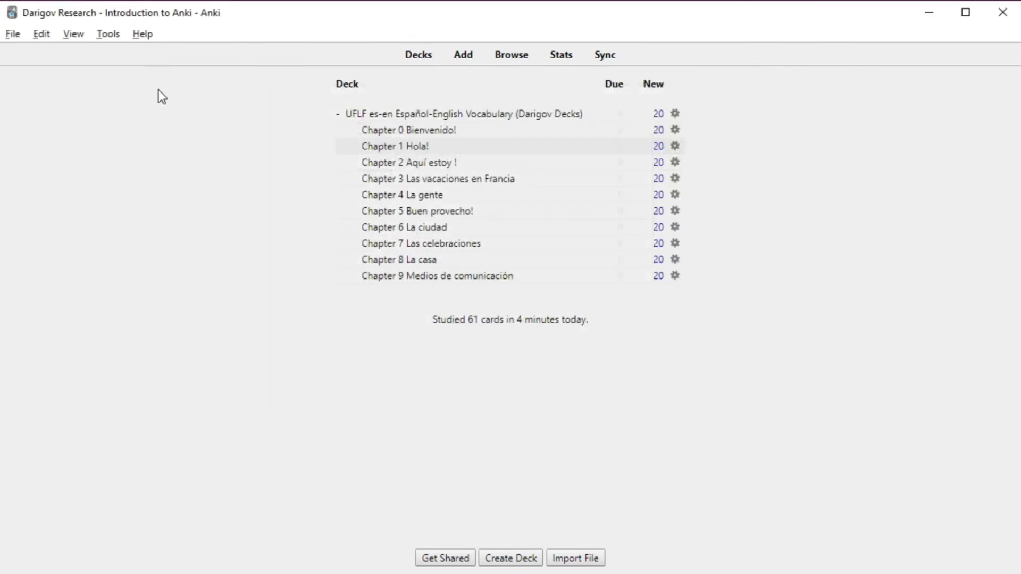
left_click(13, 34)
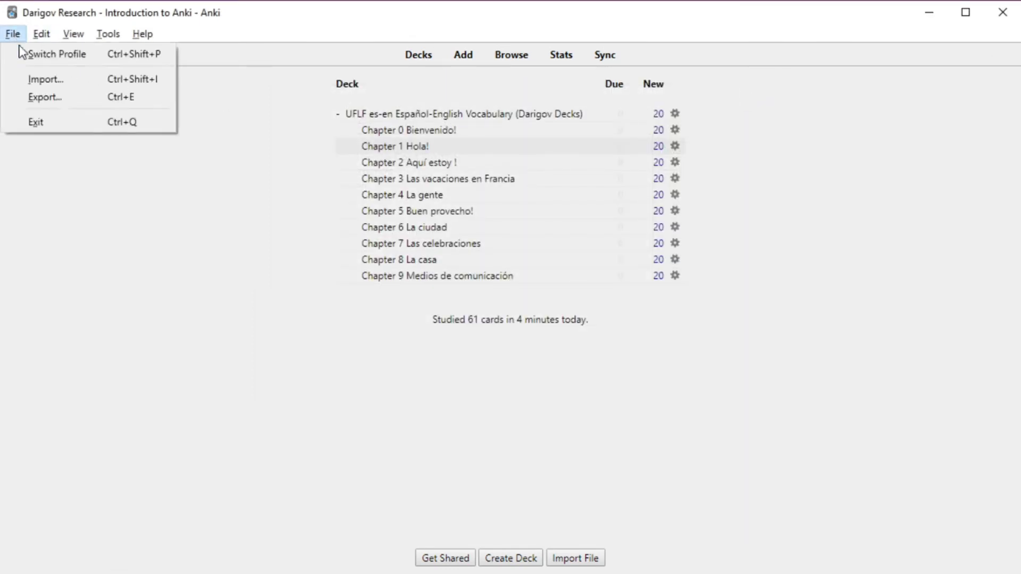
left_click(43, 123)
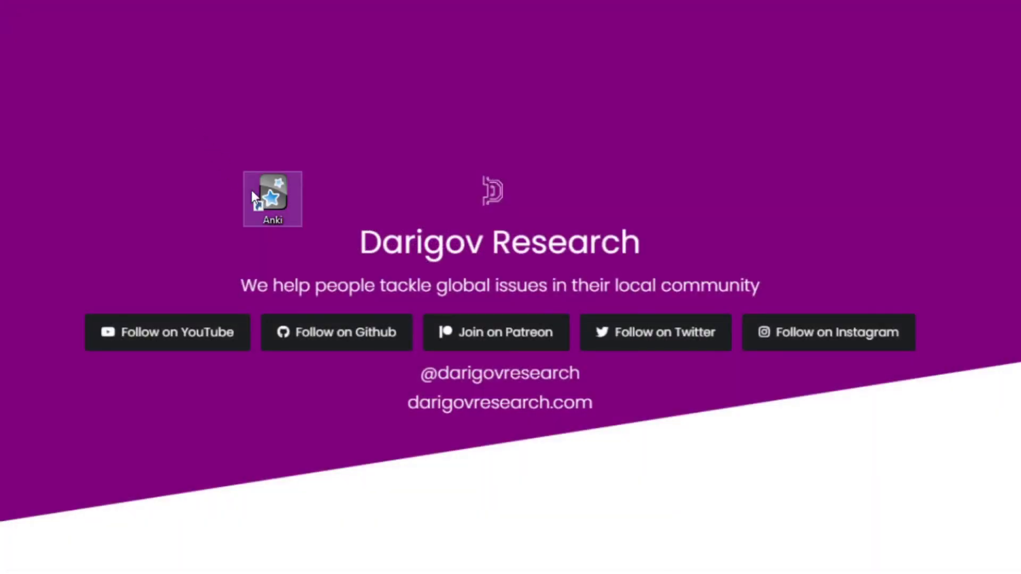
Step: Restart Anki, then return from the add-on page to AnkiWeb's add-ons list
double_click(275, 204)
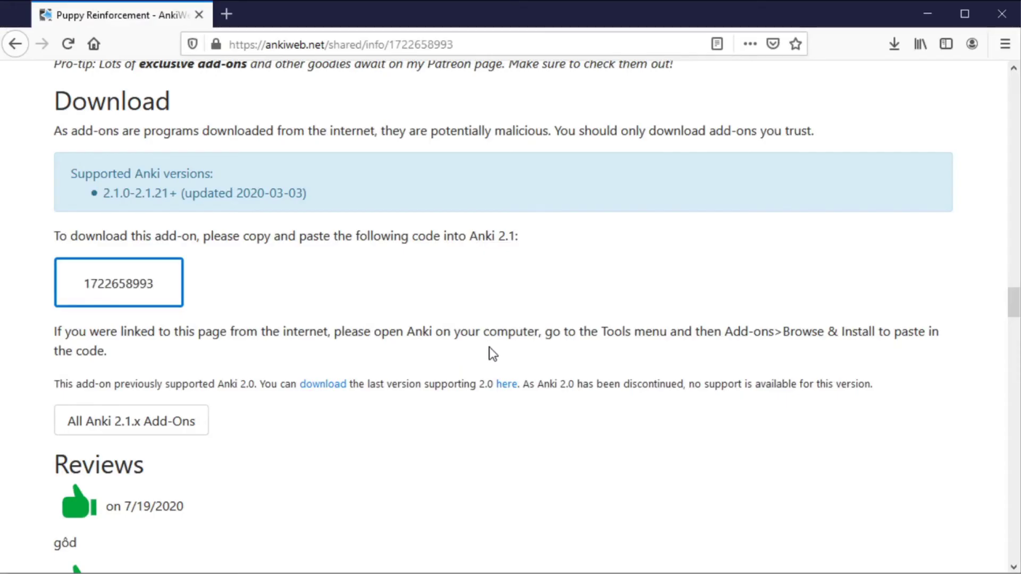
scroll(489, 353, "up", 5)
scroll(491, 354, "up", 5)
scroll(490, 353, "up", 5)
scroll(490, 353, "up", 5)
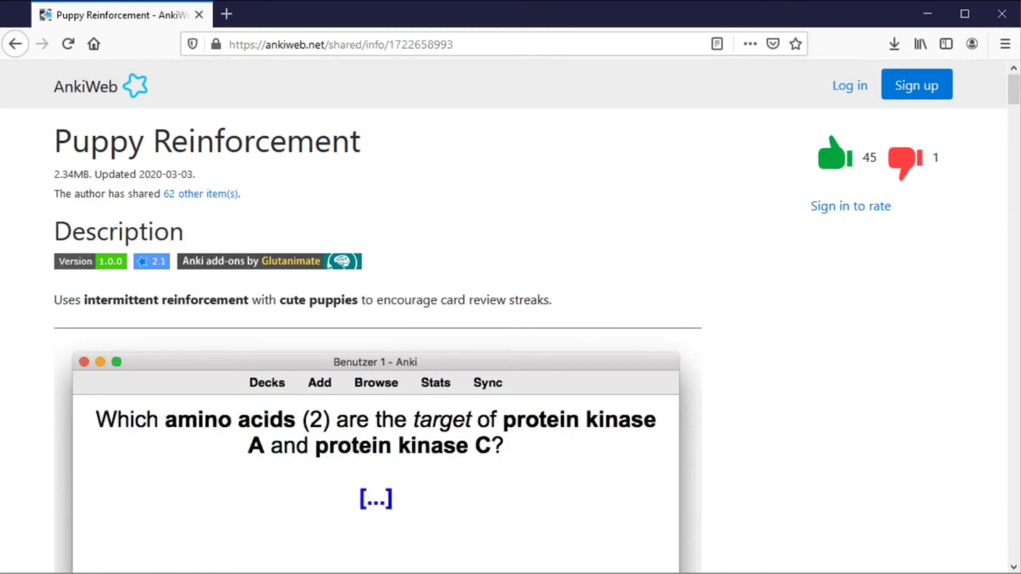
scroll(617, 236, "down", 5)
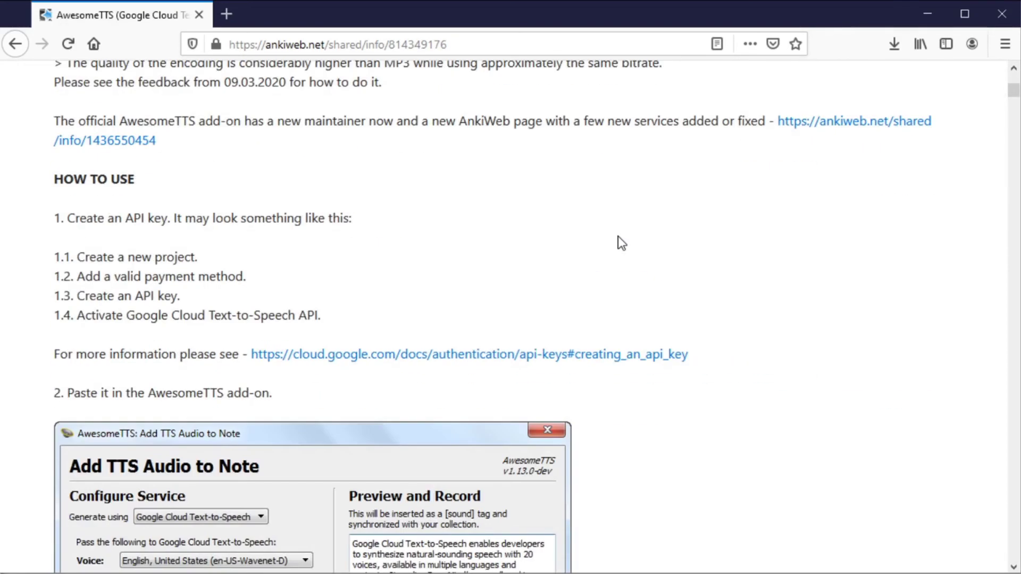
scroll(617, 236, "down", 5)
scroll(617, 236, "down", 6)
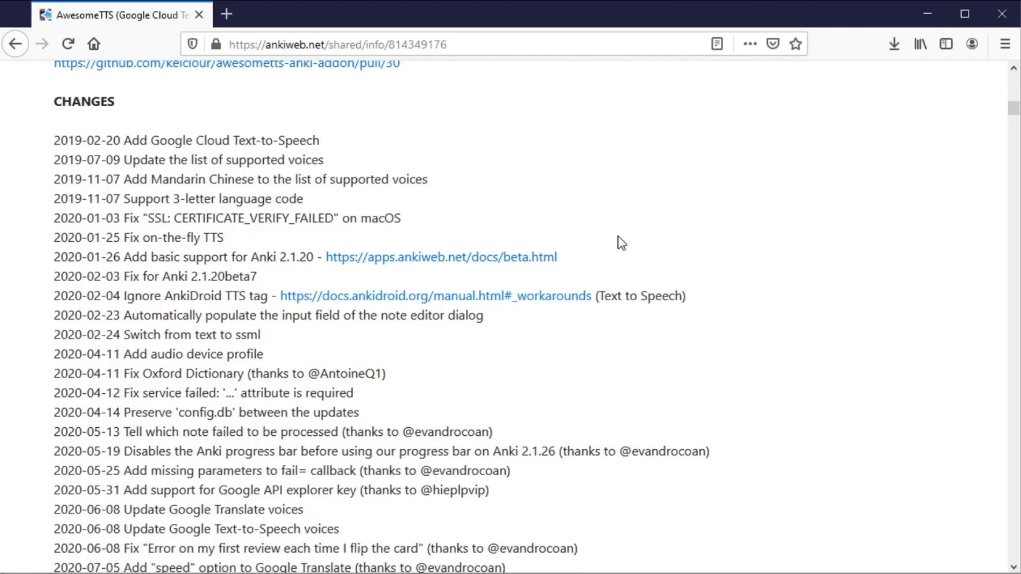
key("Home")
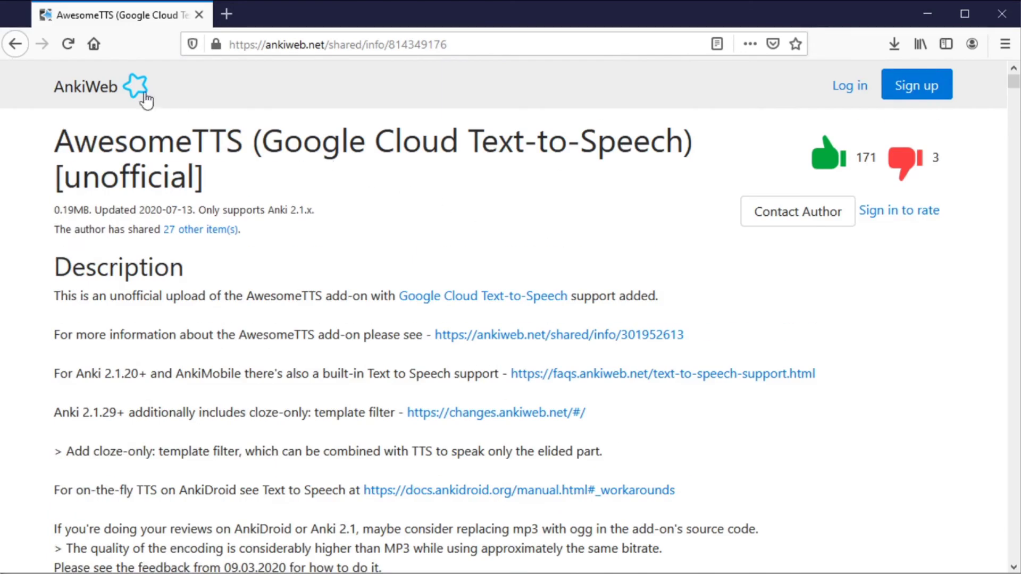
left_click(21, 45)
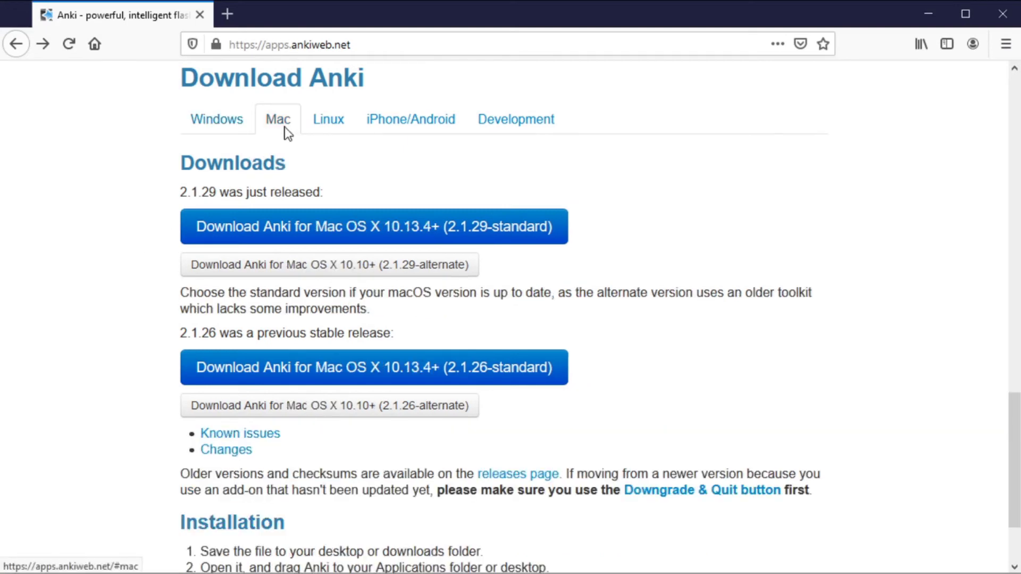
Step: Show the Mac download options on the Download Anki page
left_click(336, 119)
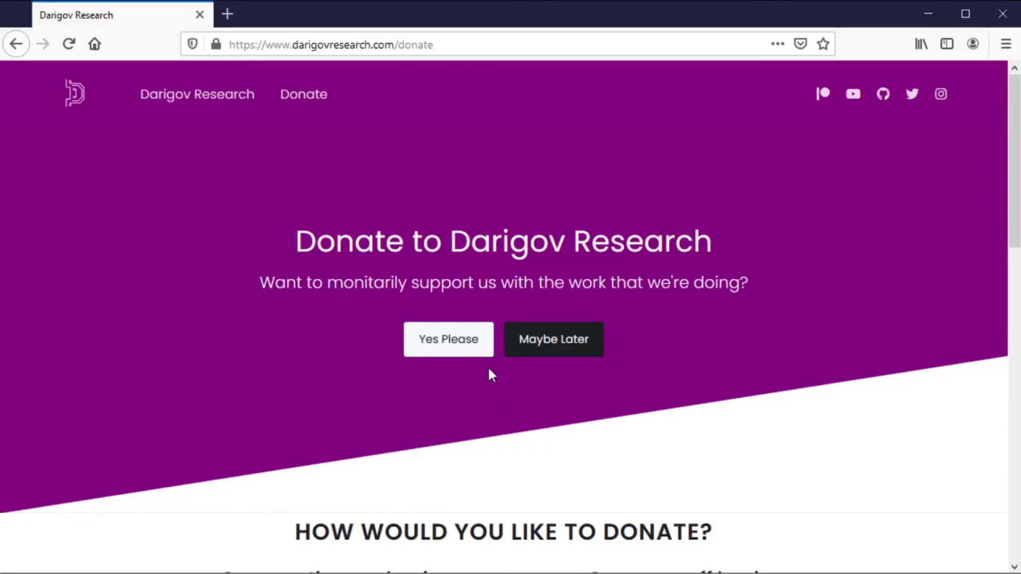
Step: Jump to the donation options section on the Darigov Research donate page
left_click(477, 350)
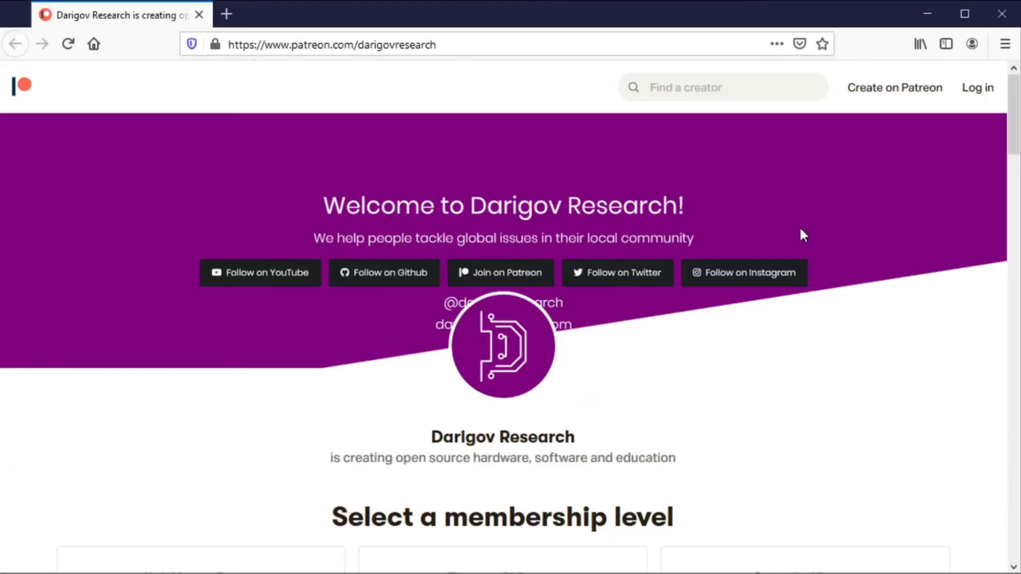
scroll(802, 234, "down", 3)
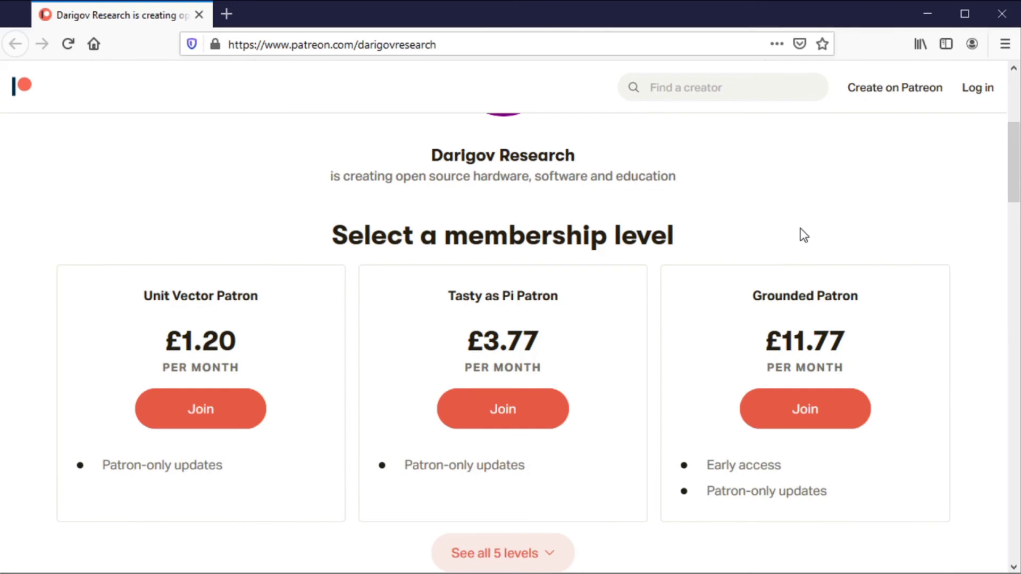
scroll(802, 234, "down", 1)
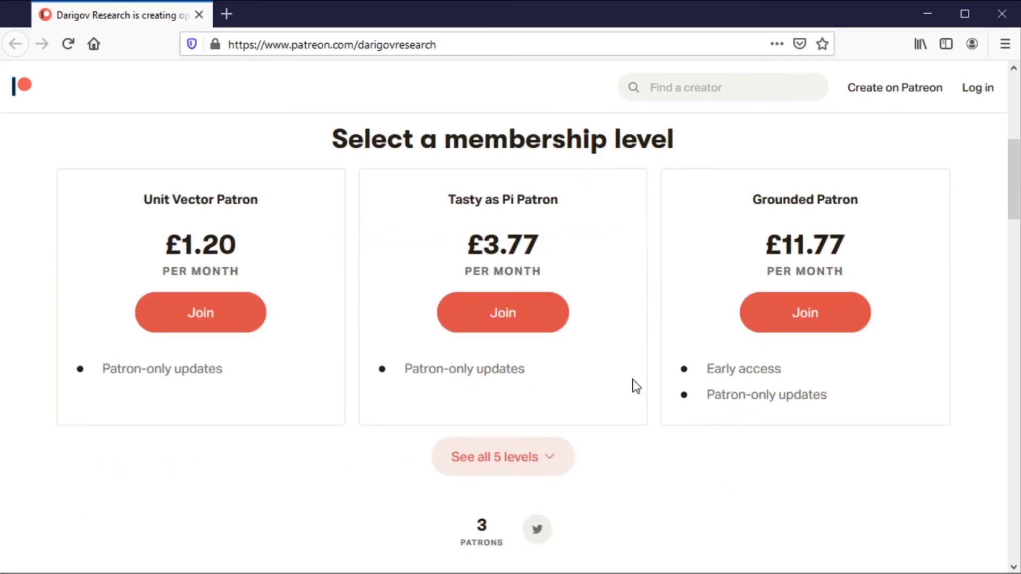
Step: Show all five Darigov Research membership levels on Patreon
left_click(566, 458)
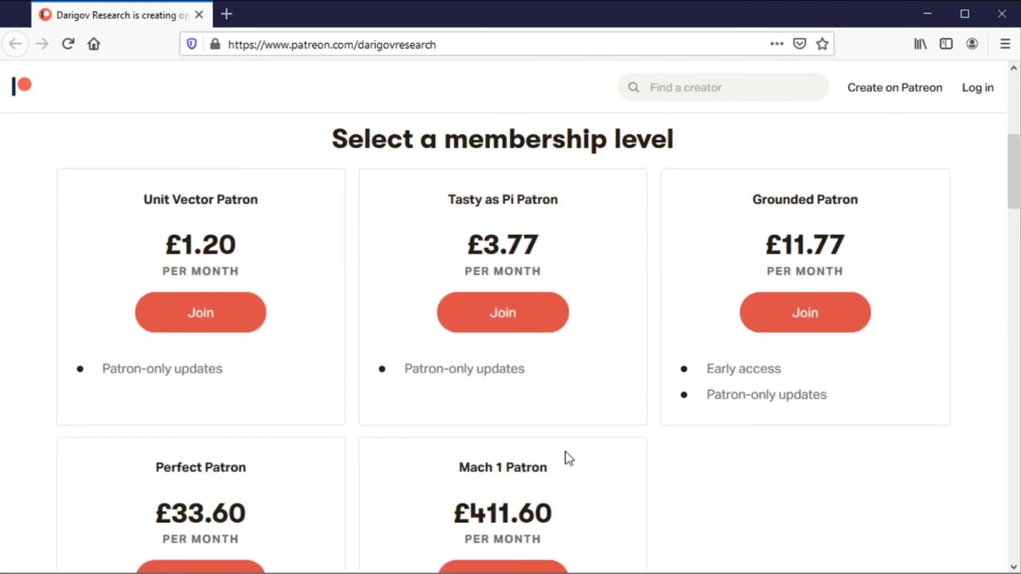